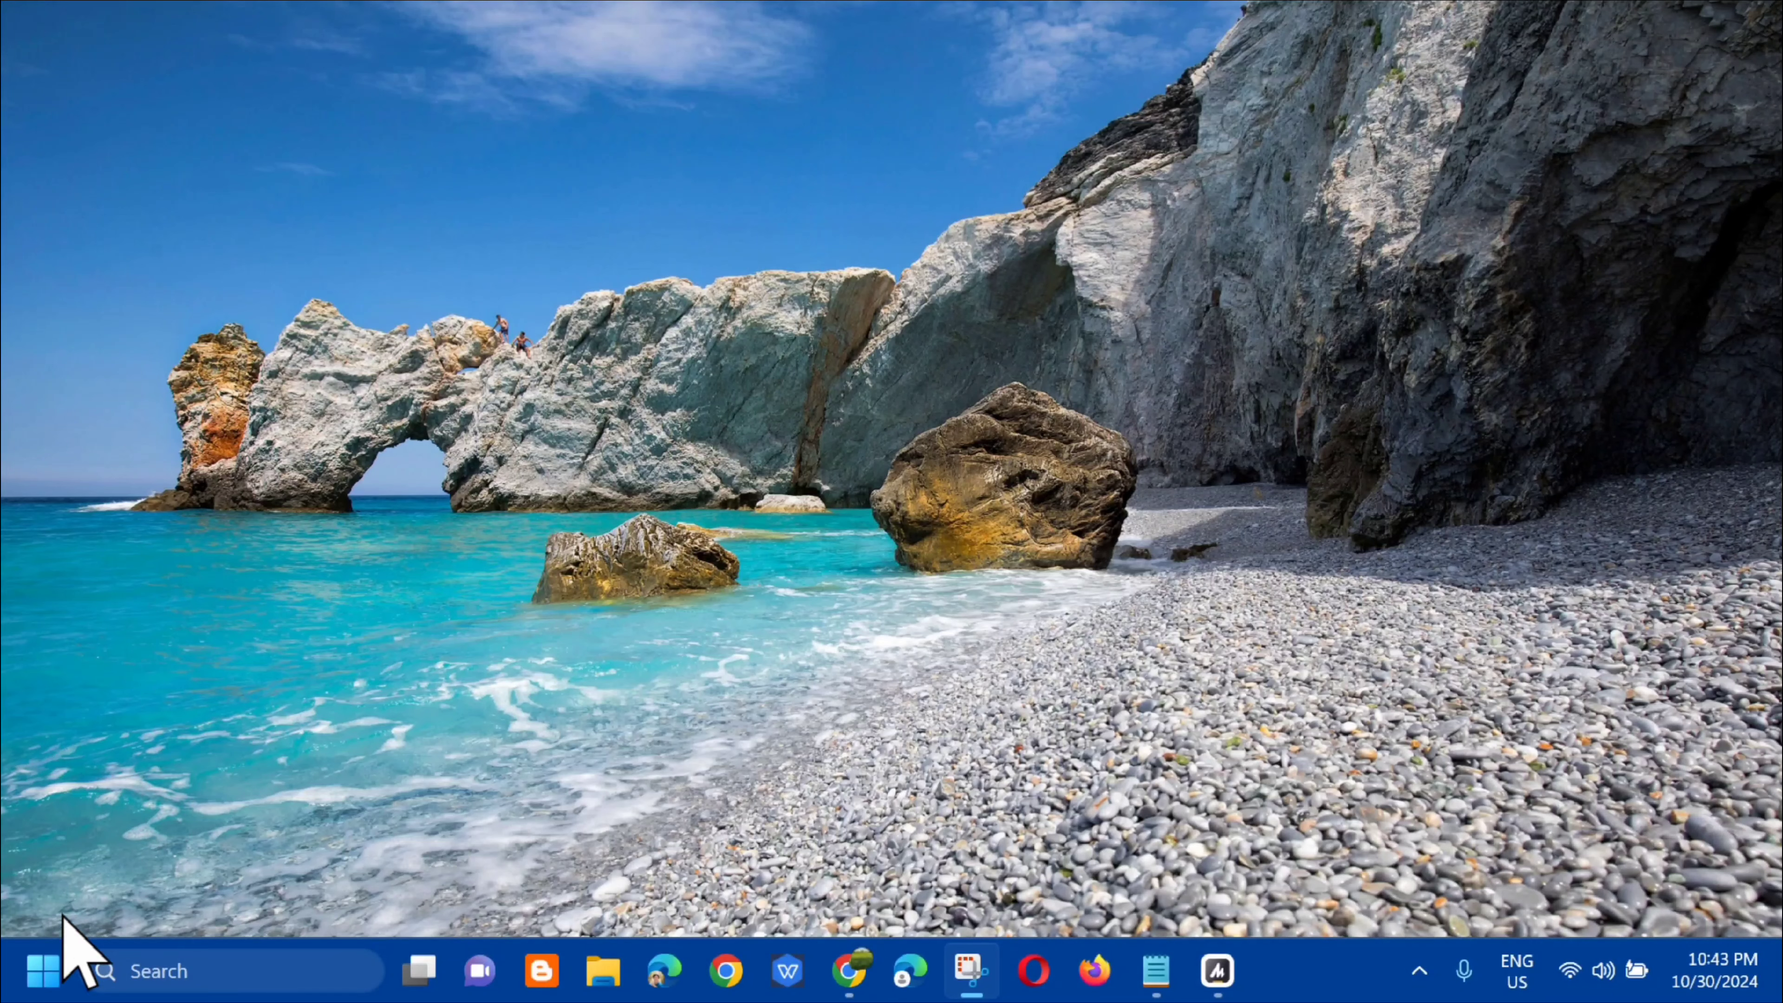
# Open the Windows Troubleshoot settings and show the list of other troubleshooters
pyautogui.click(42, 970)
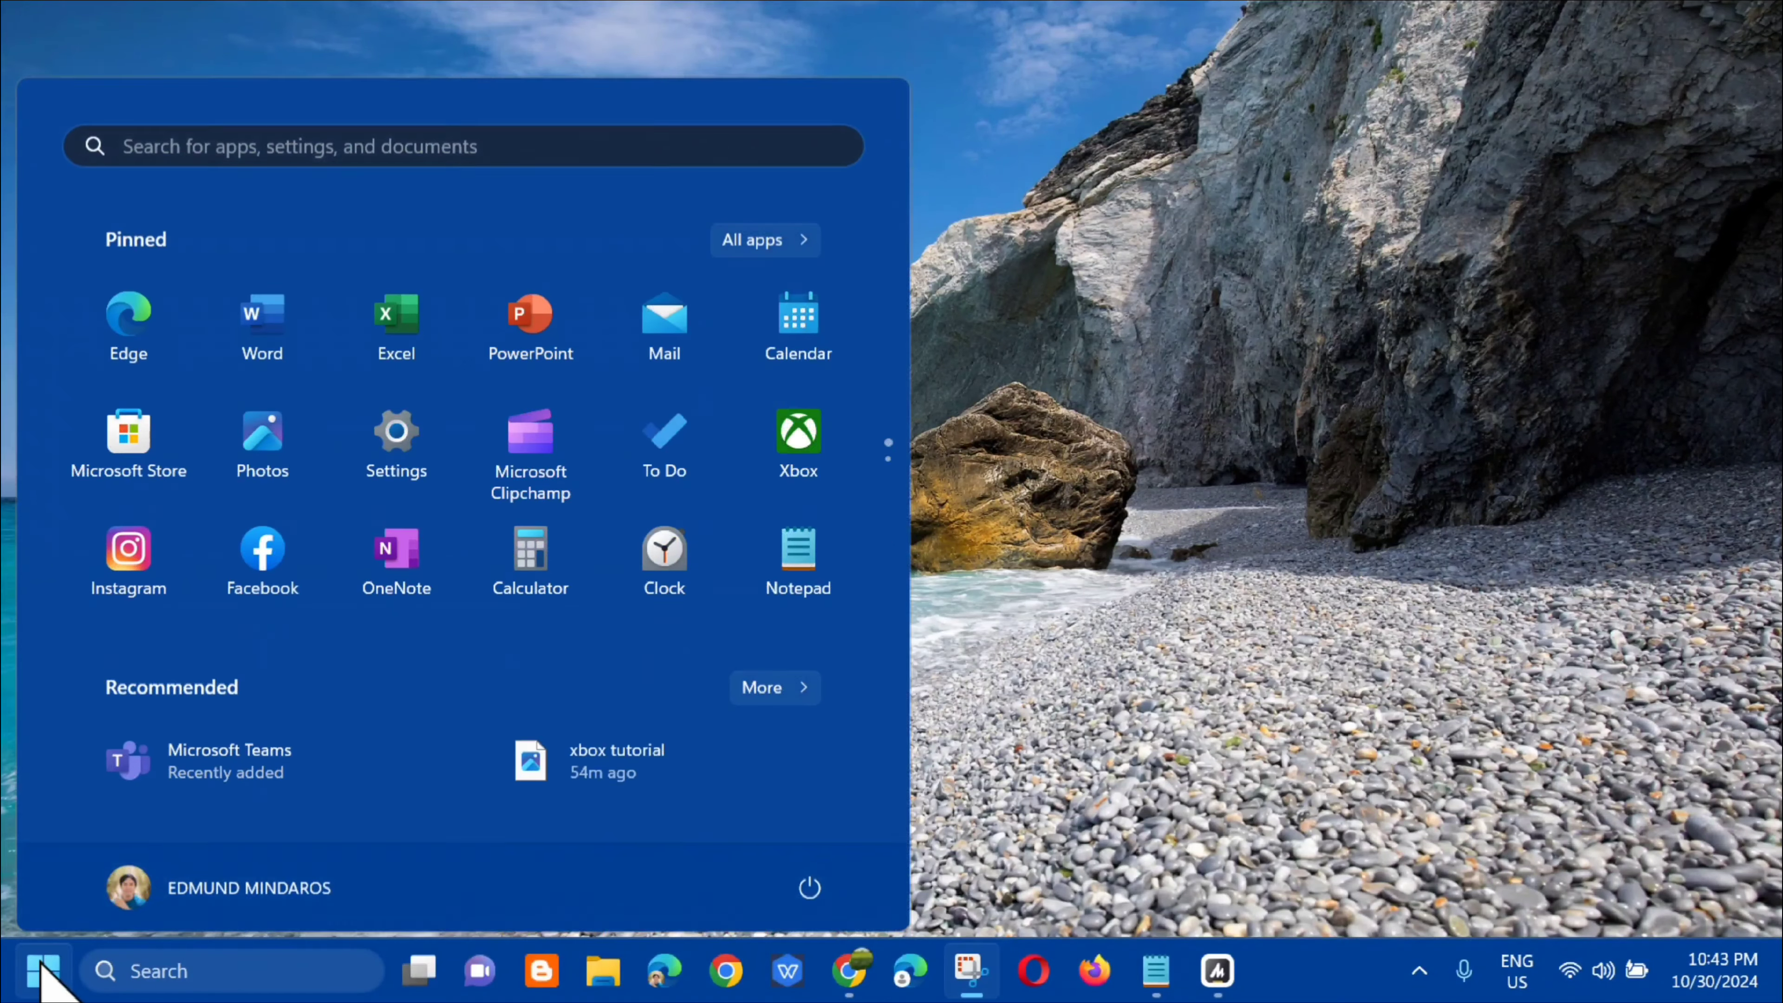
pyautogui.click(351, 130)
pyautogui.write('TR')
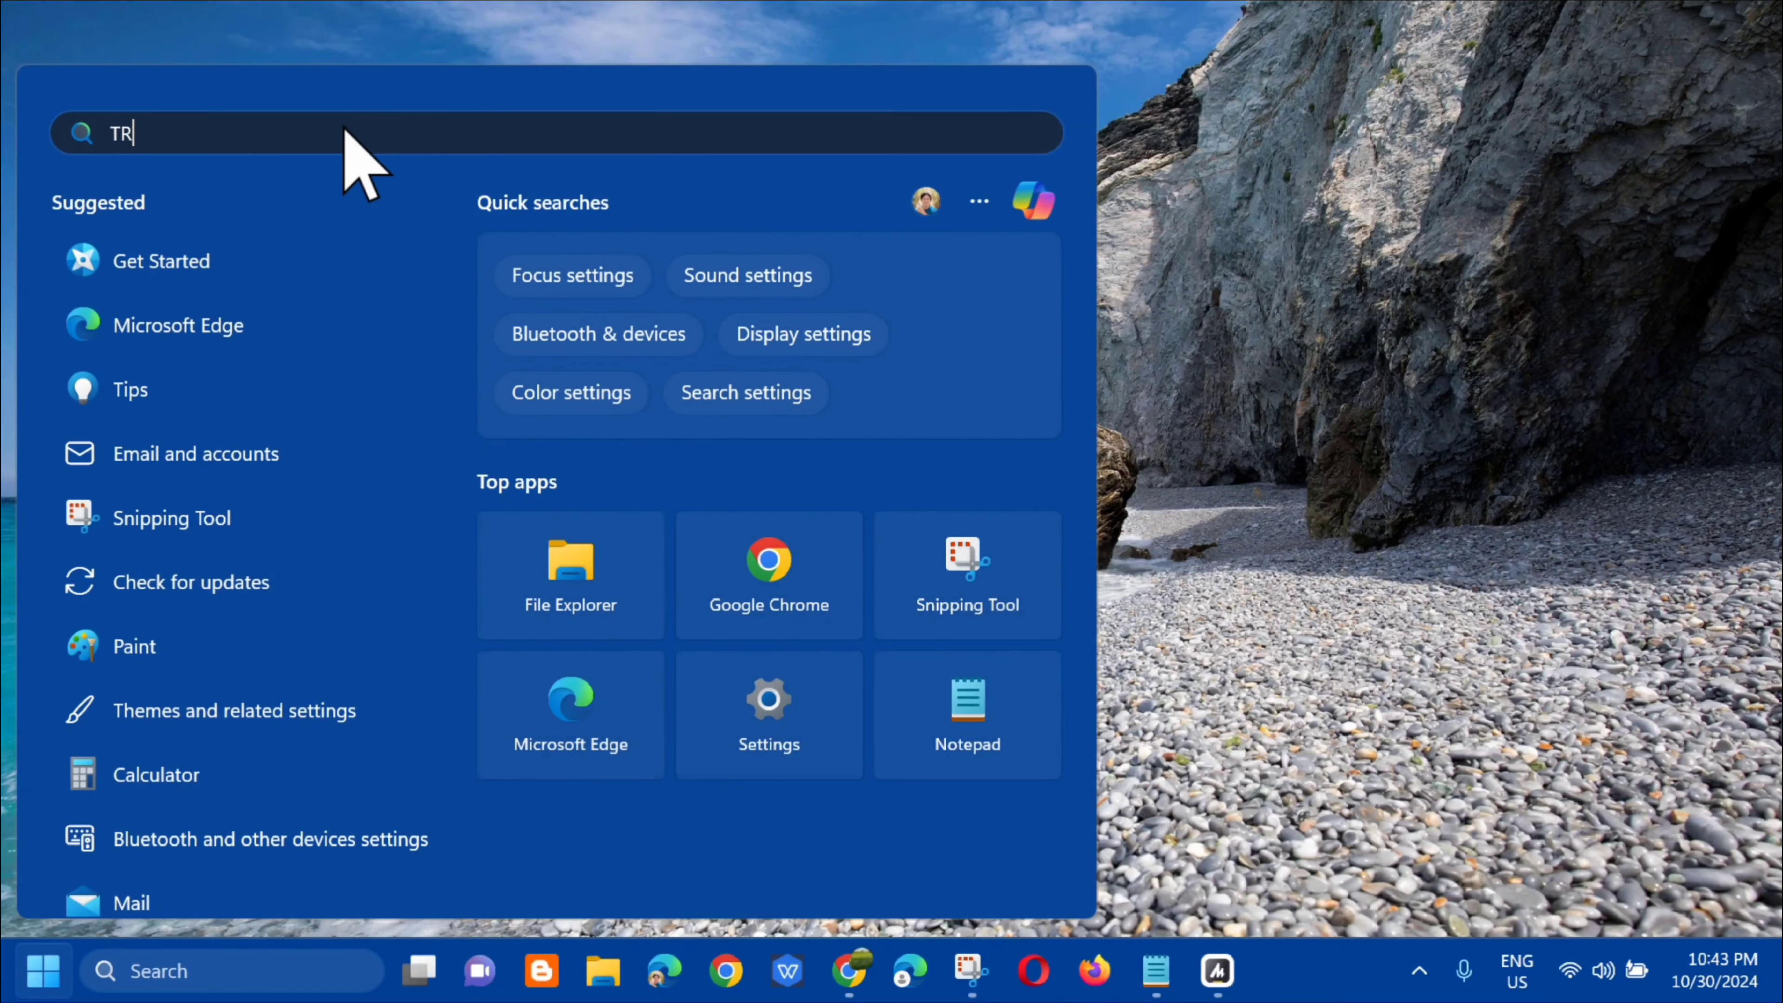
pyautogui.write('OUBLE')
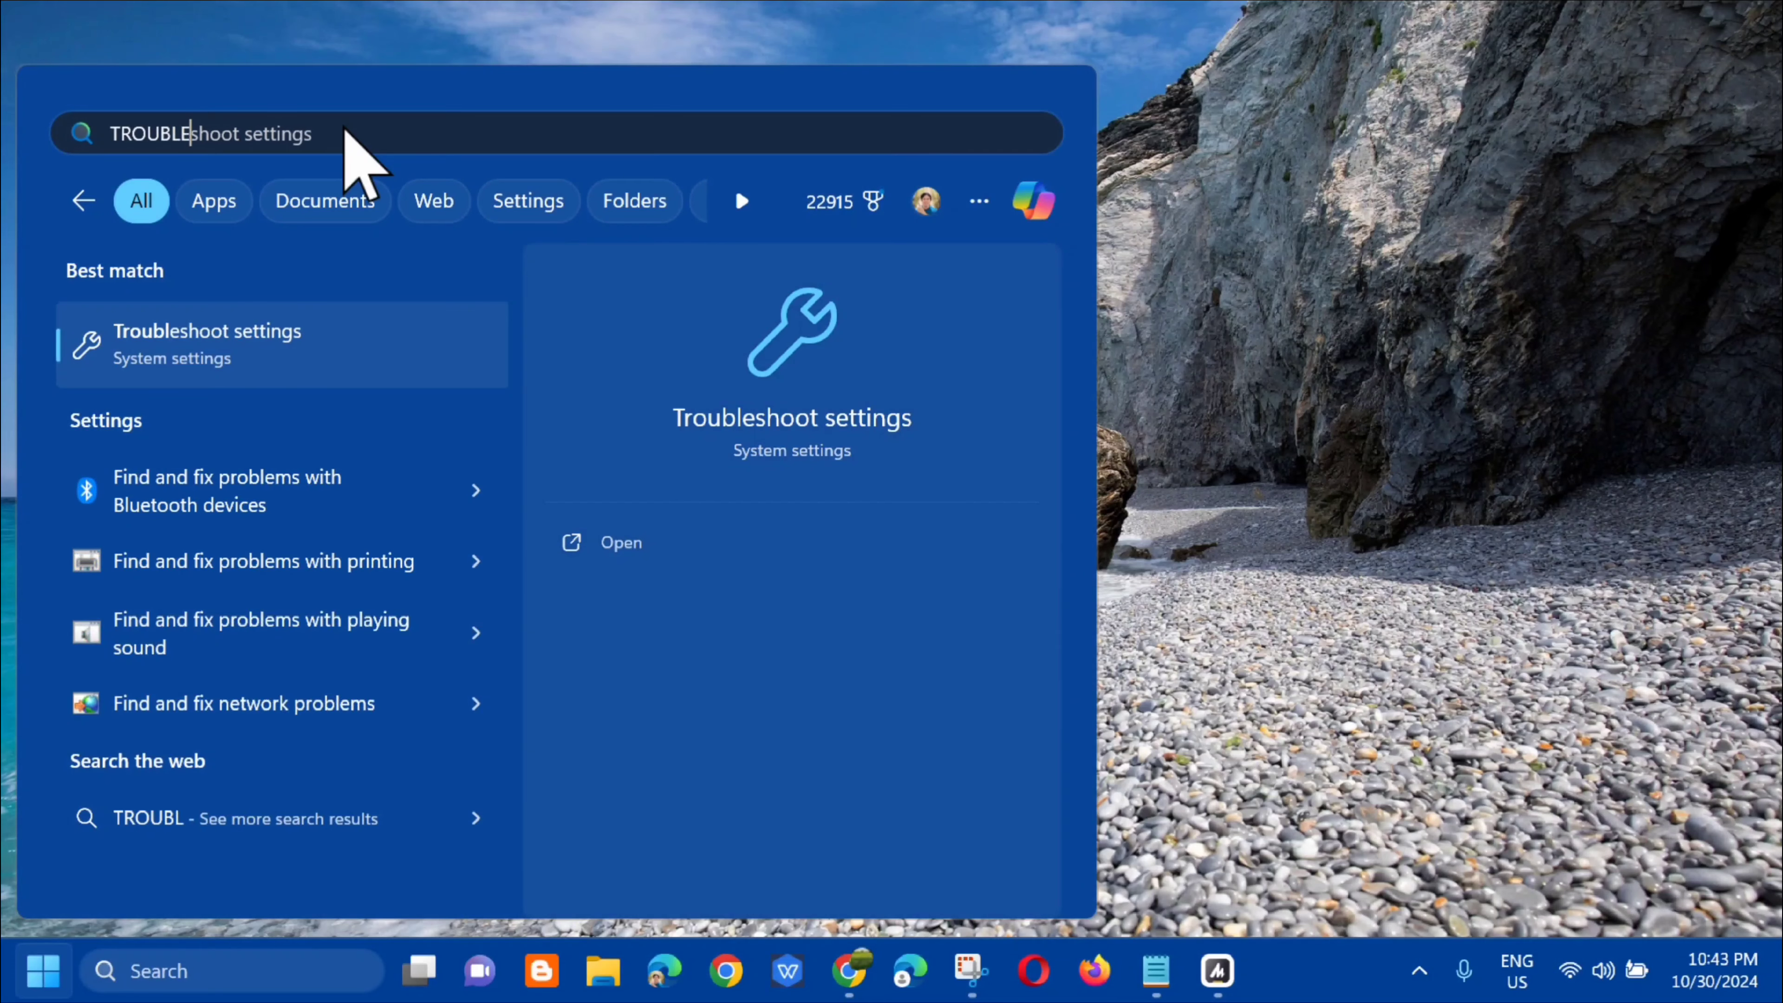
pyautogui.click(605, 554)
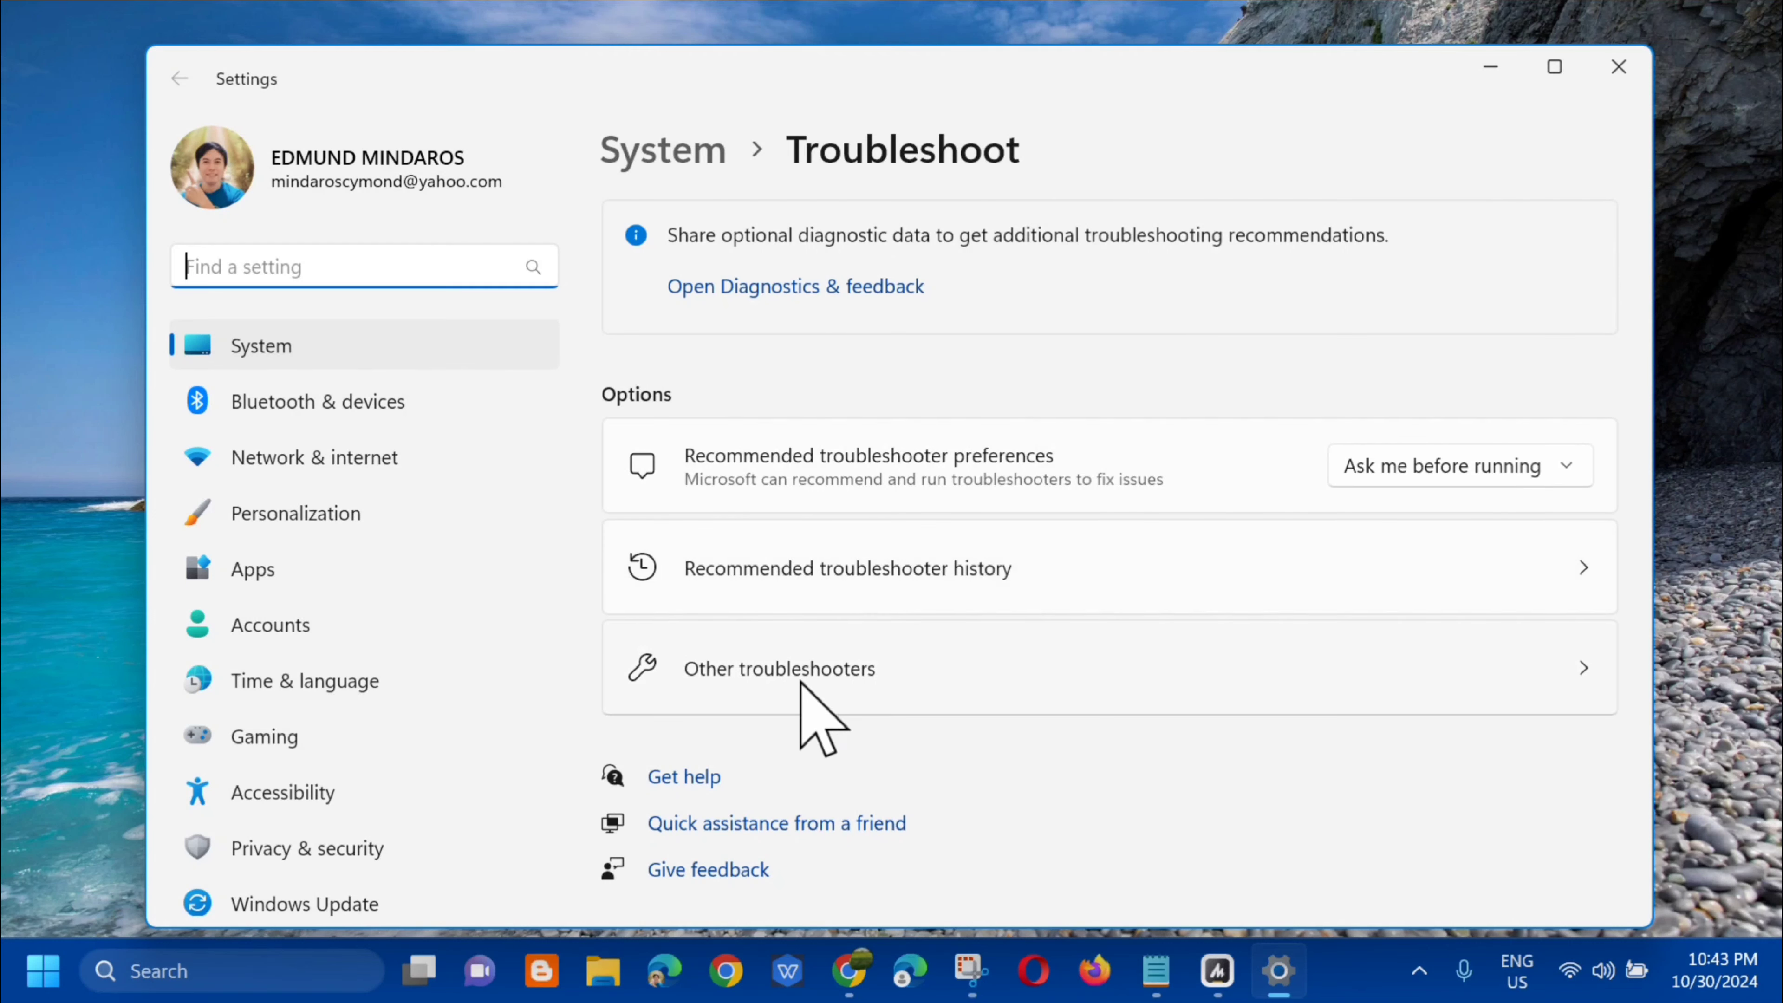
pyautogui.click(802, 683)
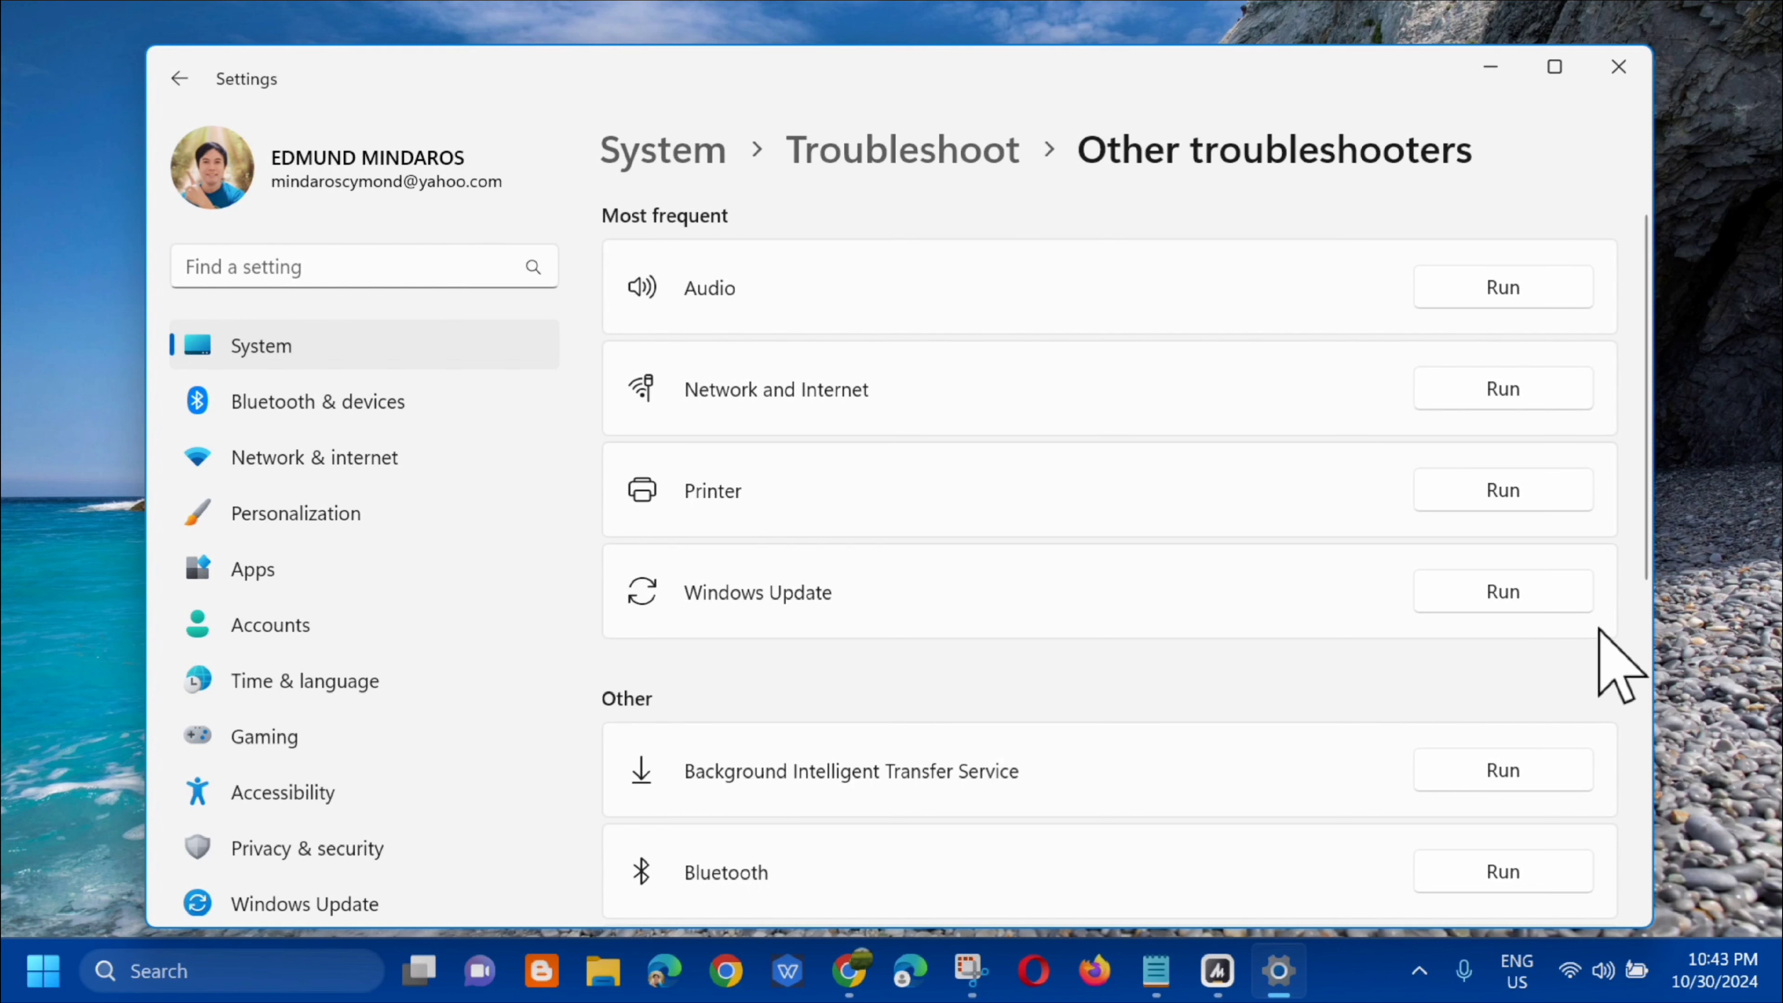
# Run the Windows Update troubleshooter, then close its results and the Settings window
pyautogui.click(1502, 592)
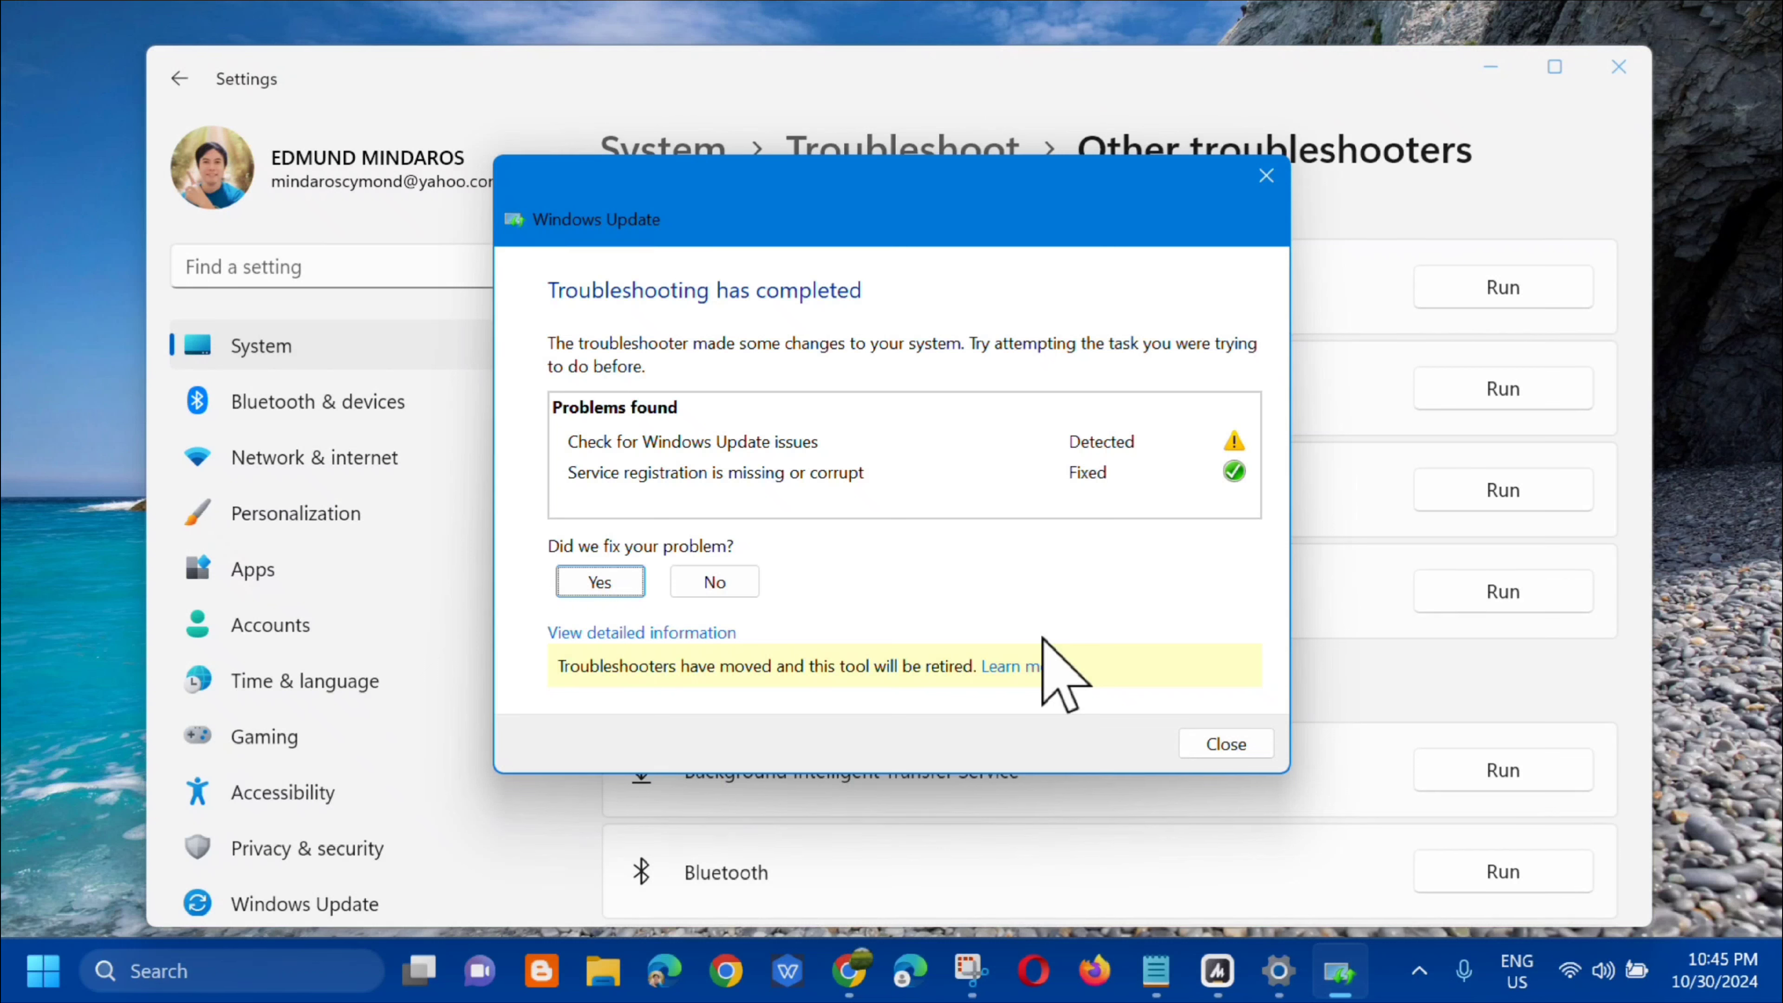
pyautogui.click(1268, 176)
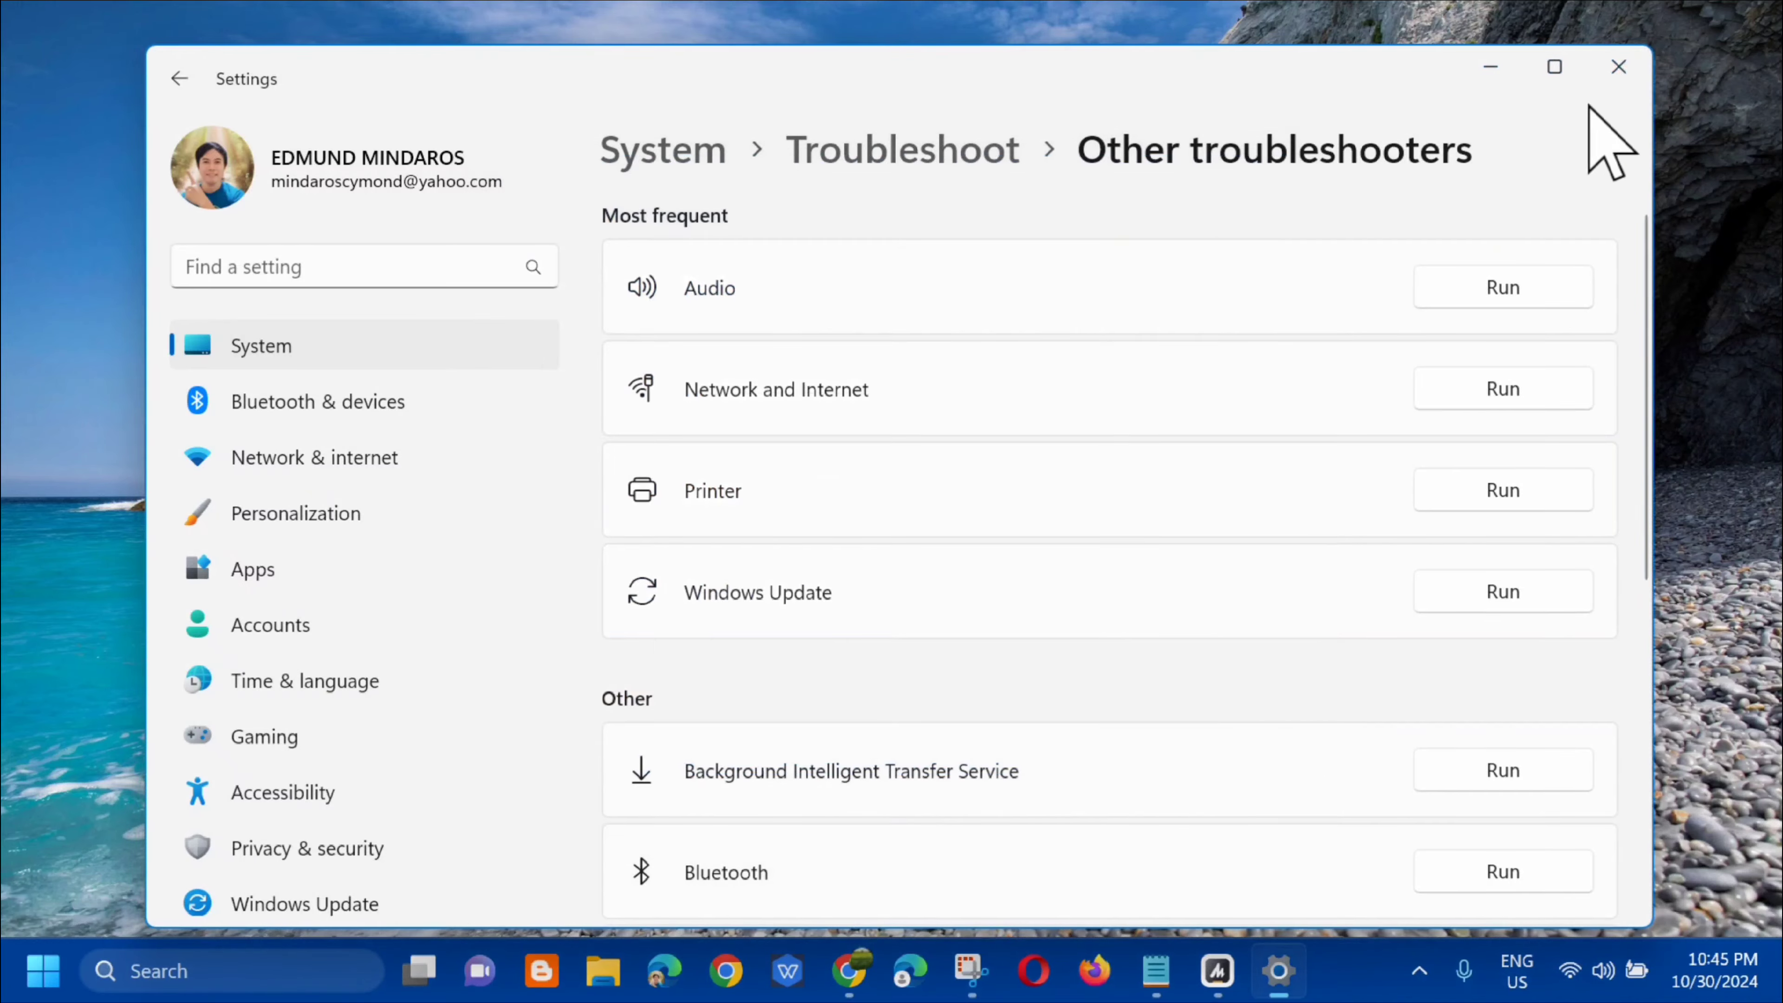
pyautogui.click(1617, 68)
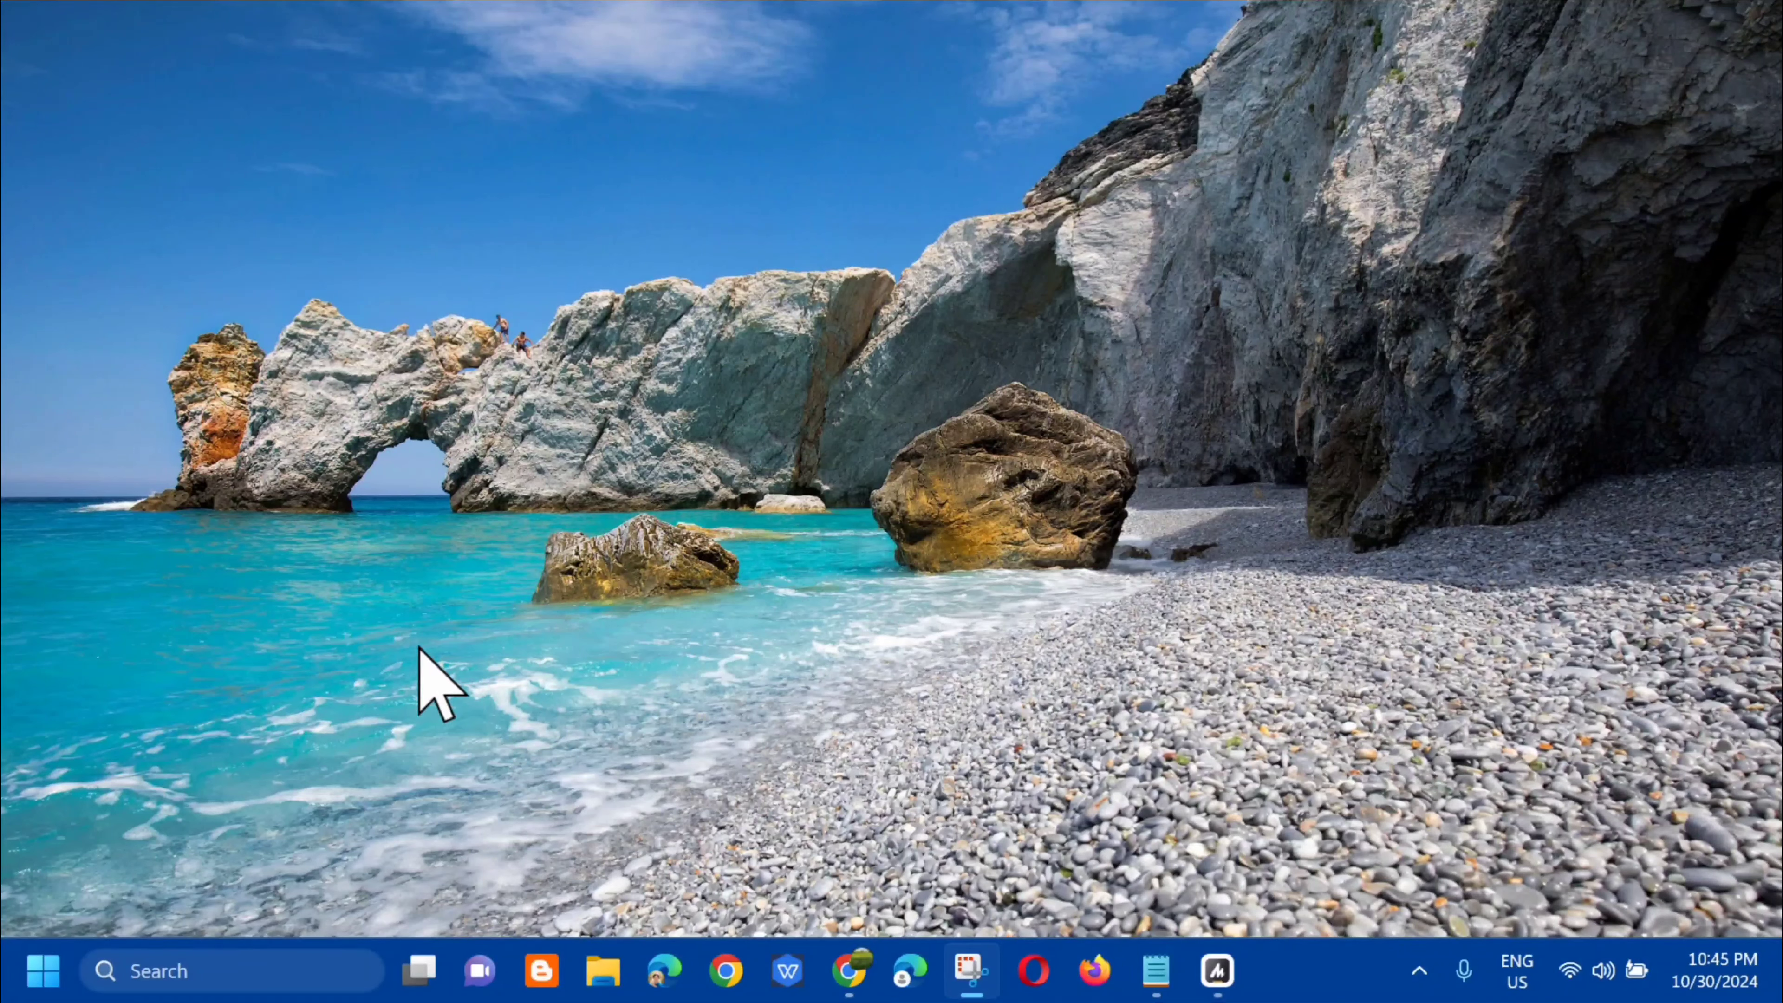
# Search Windows for the Services app and open it
pyautogui.click(40, 971)
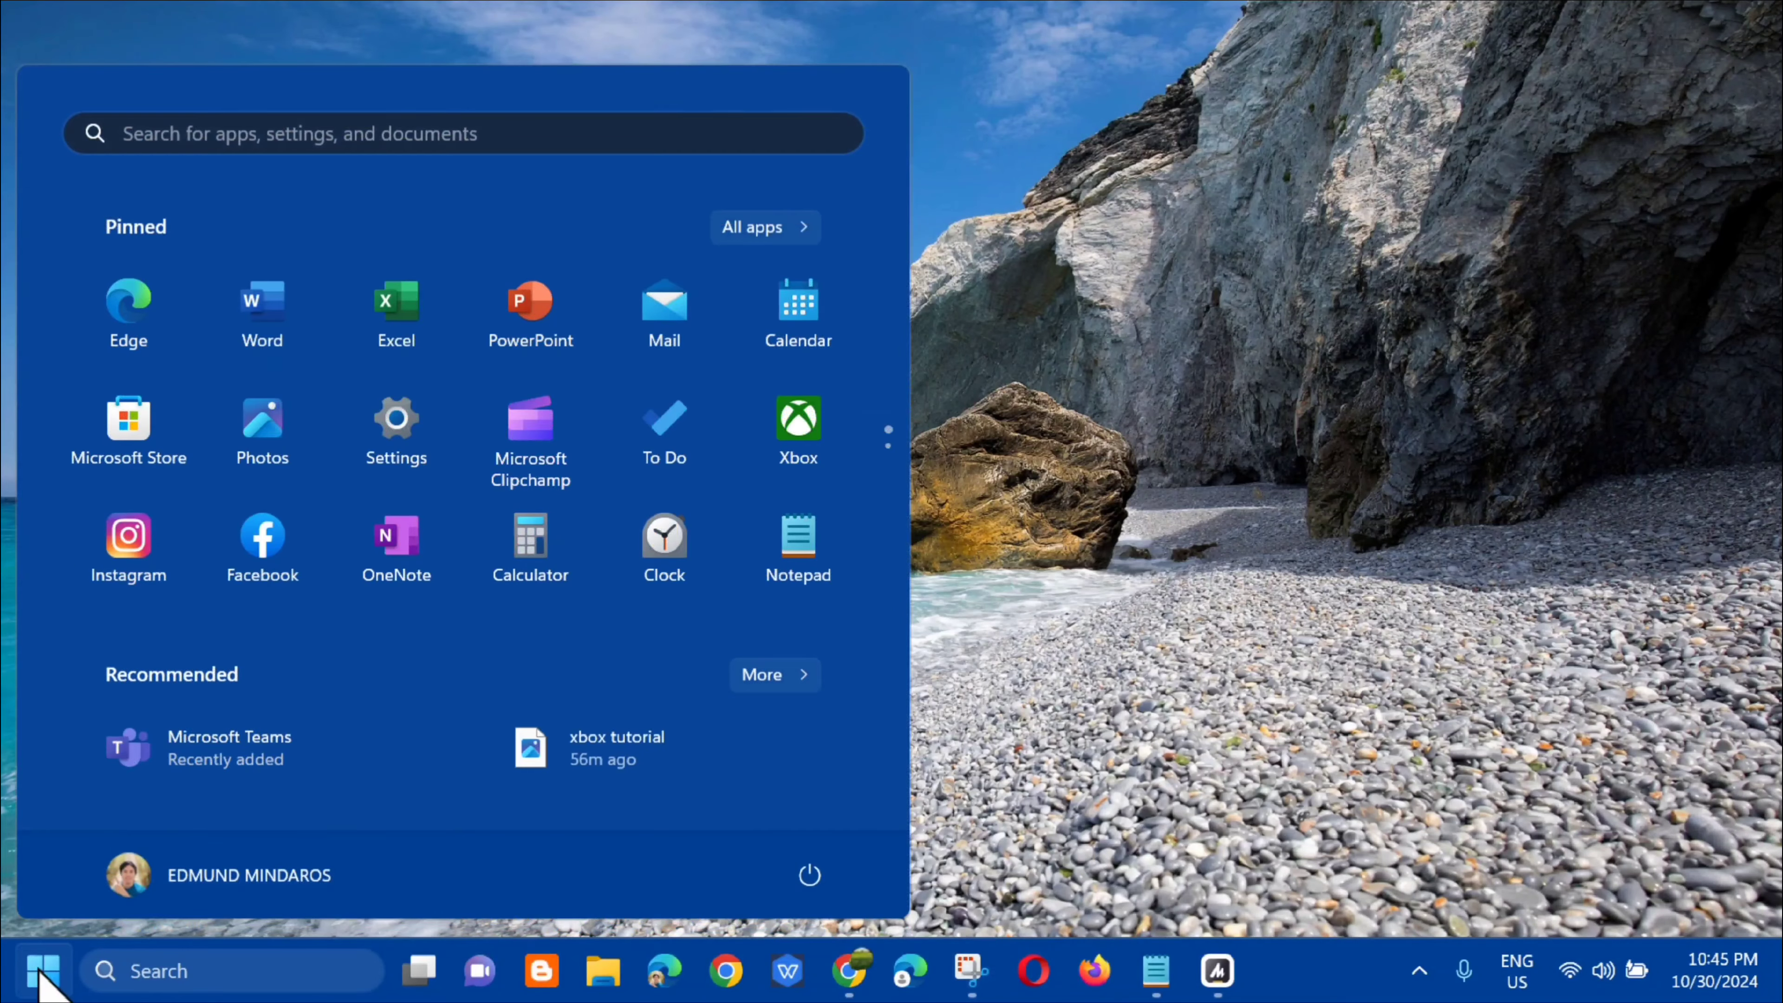
pyautogui.click(310, 140)
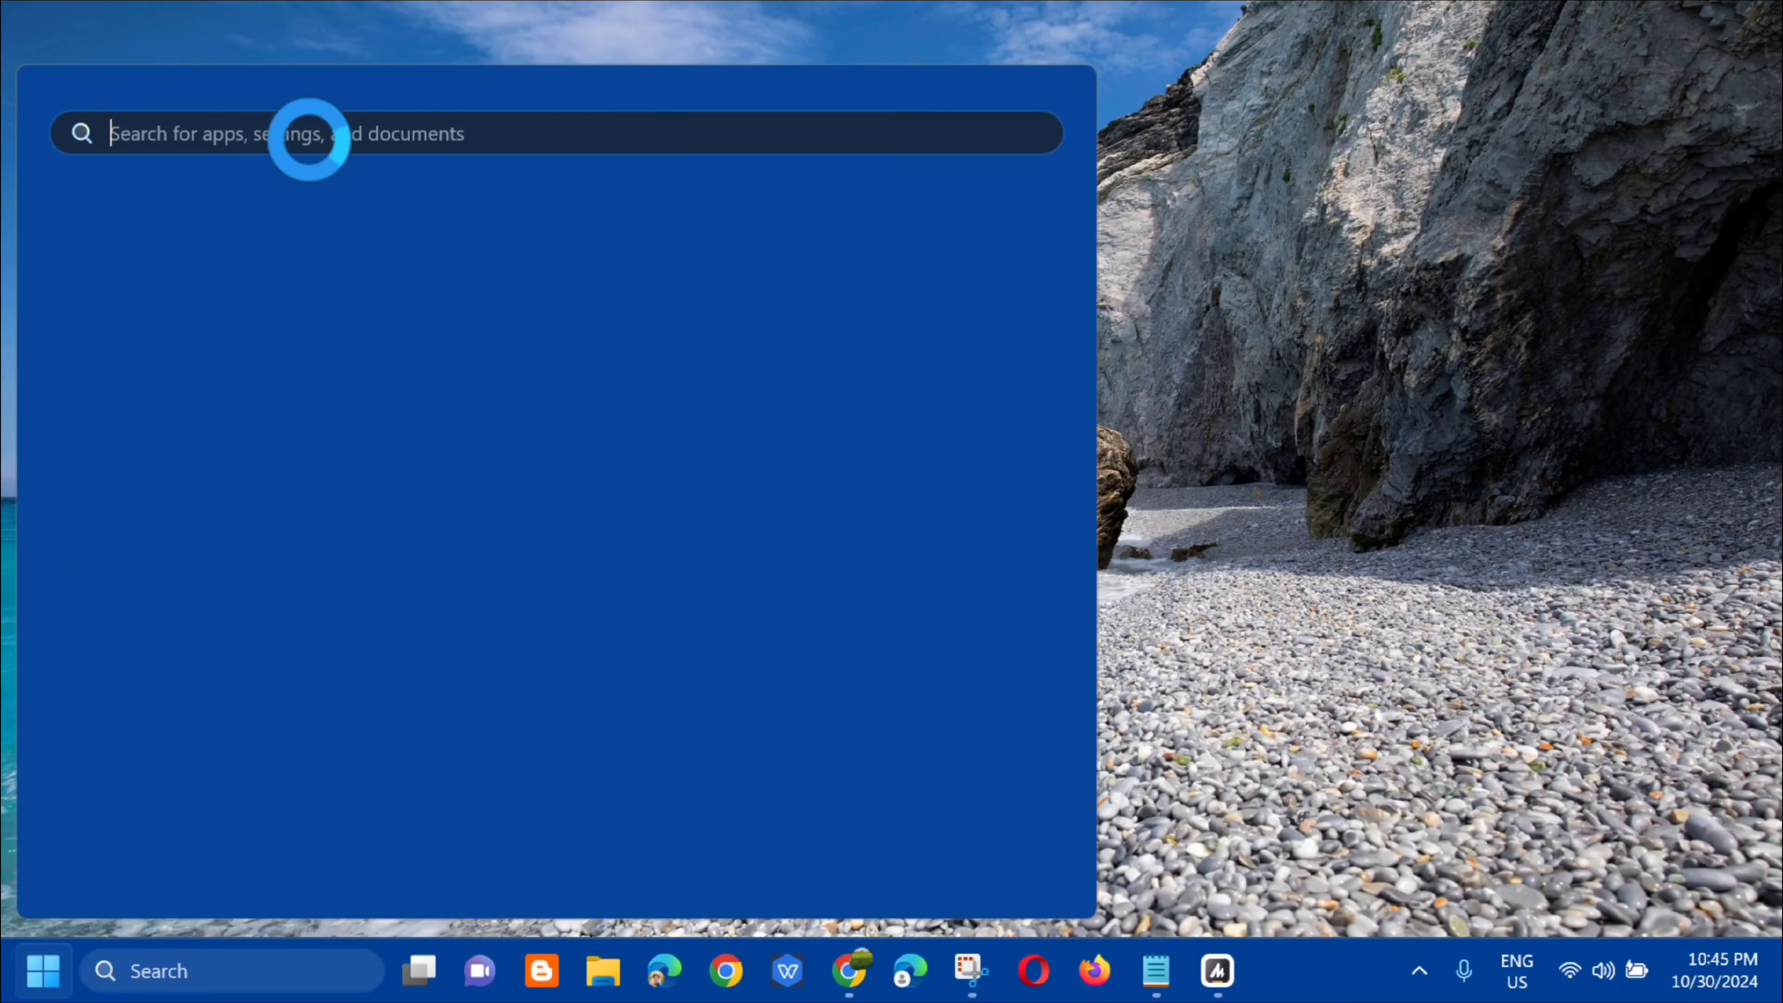
pyautogui.write('SERVCIES')
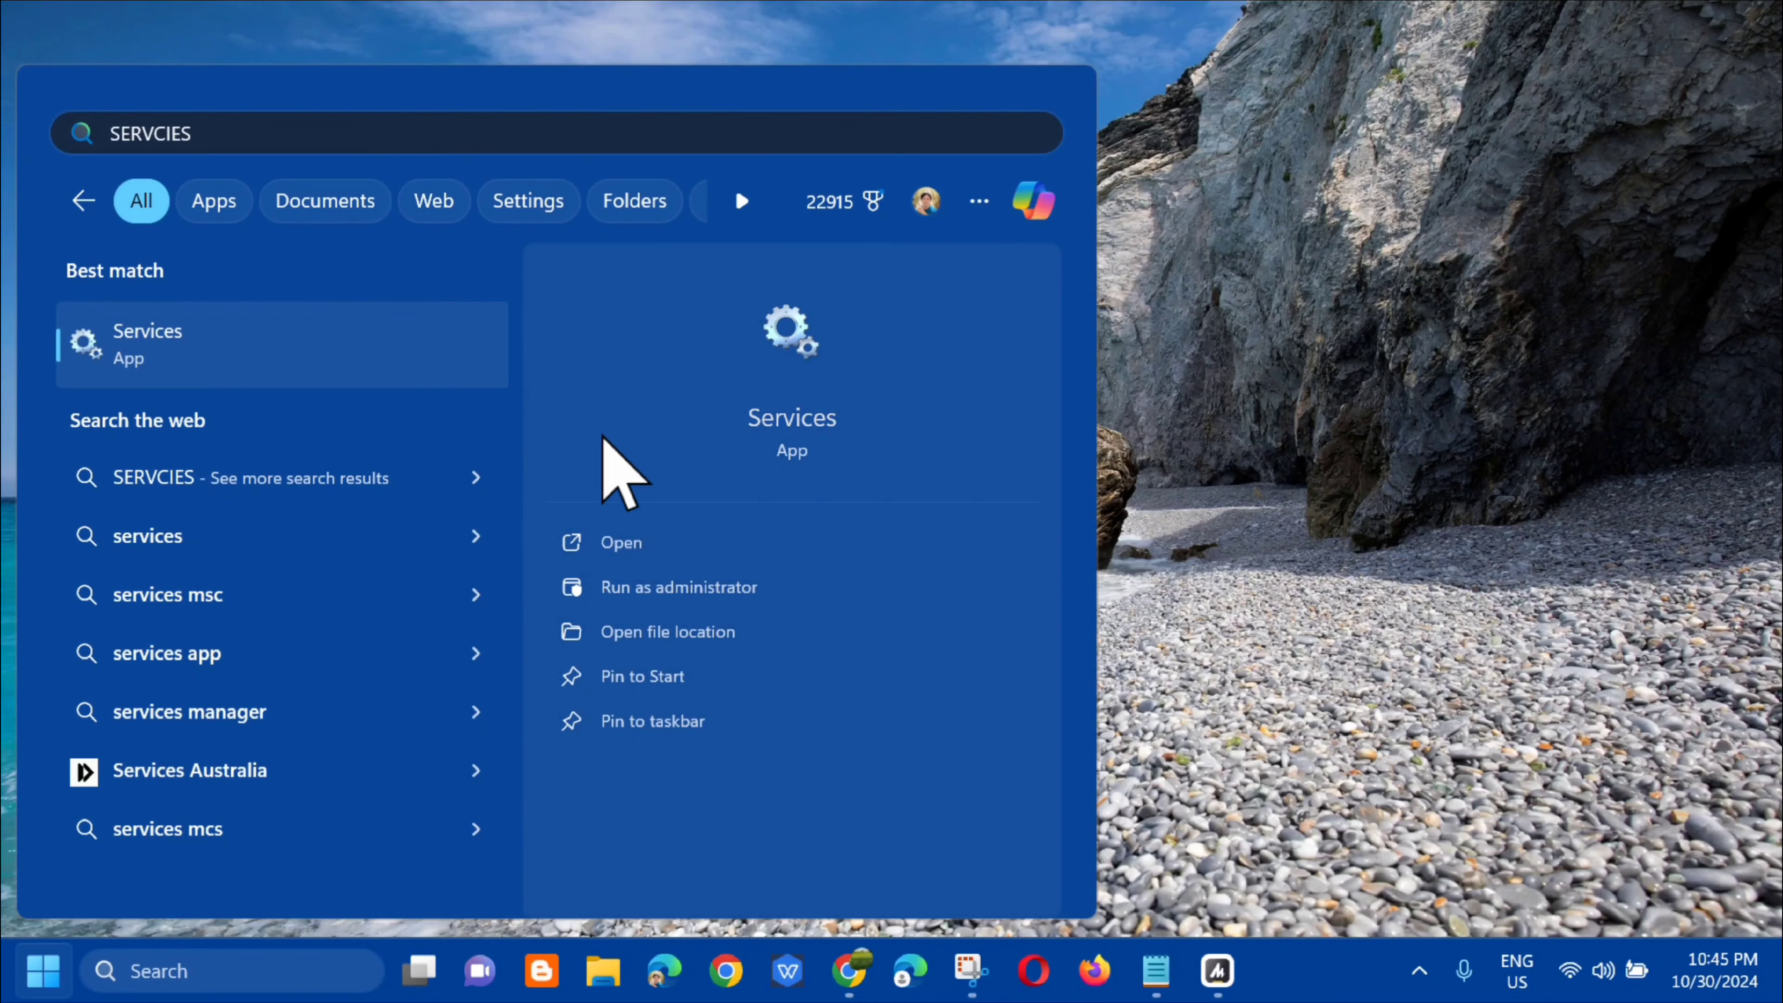
pyautogui.click(627, 548)
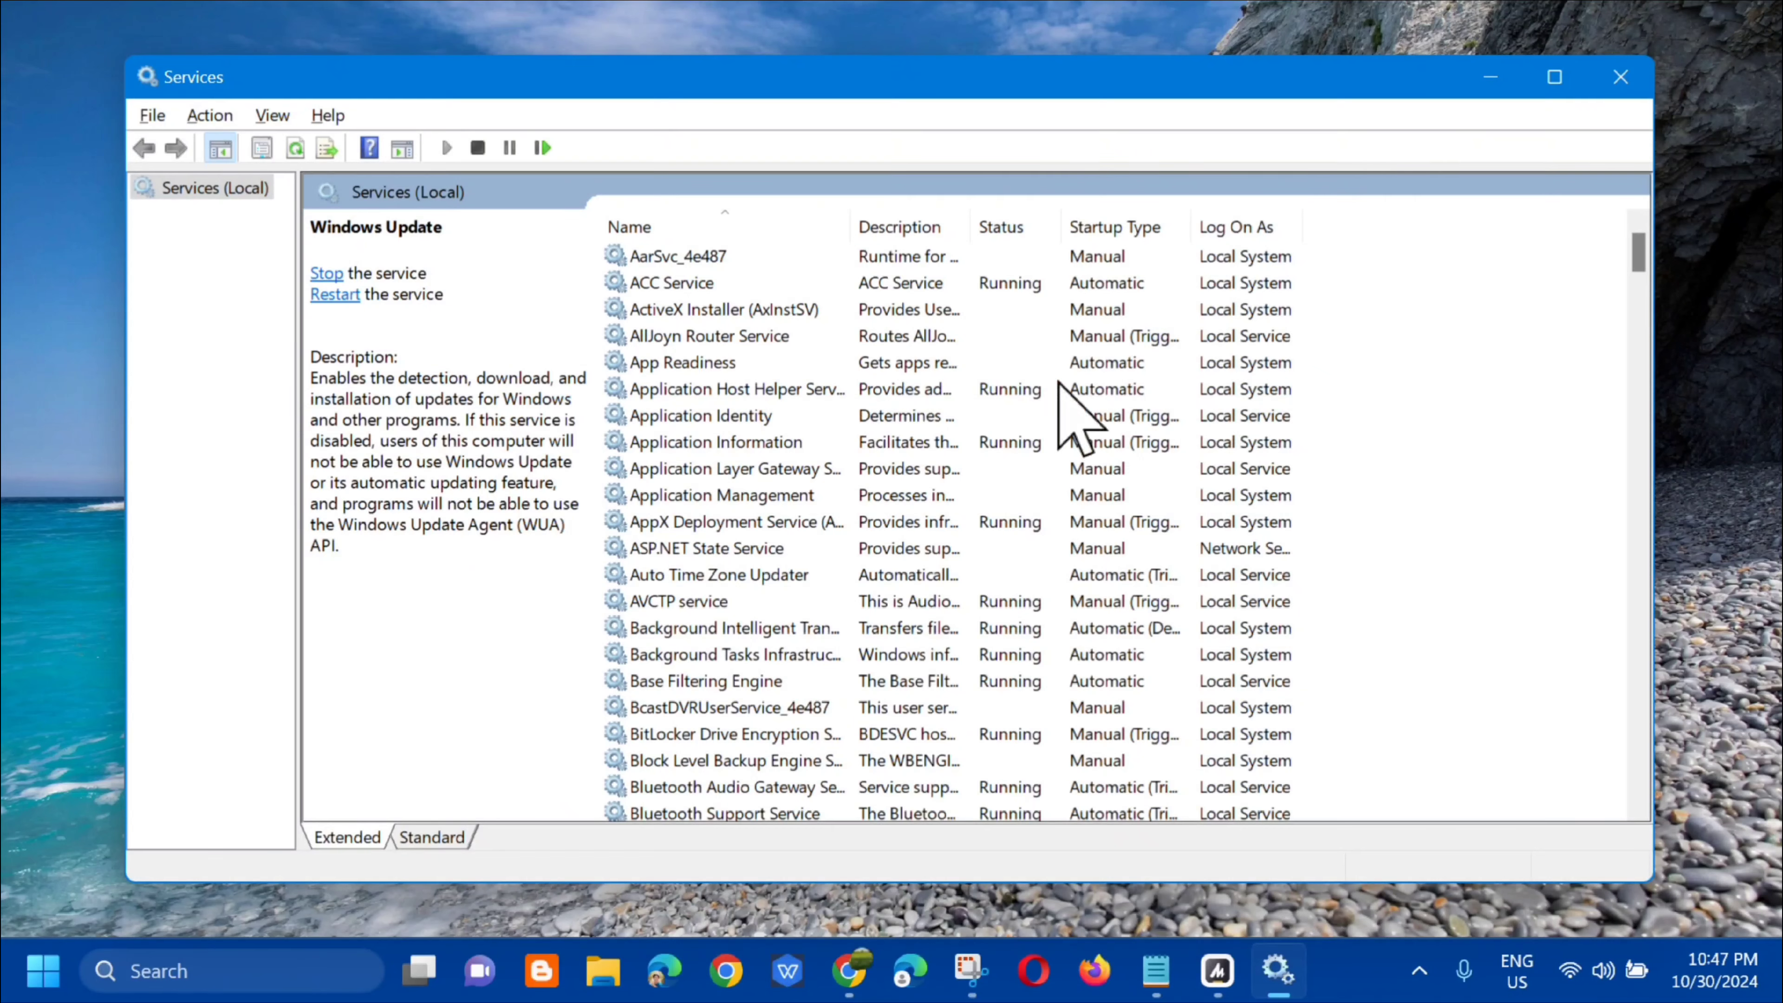
# Set the Windows Update service's startup type to Automatic and apply the change
pyautogui.moveTo(1638, 277); pyautogui.dragTo(1549, 783)
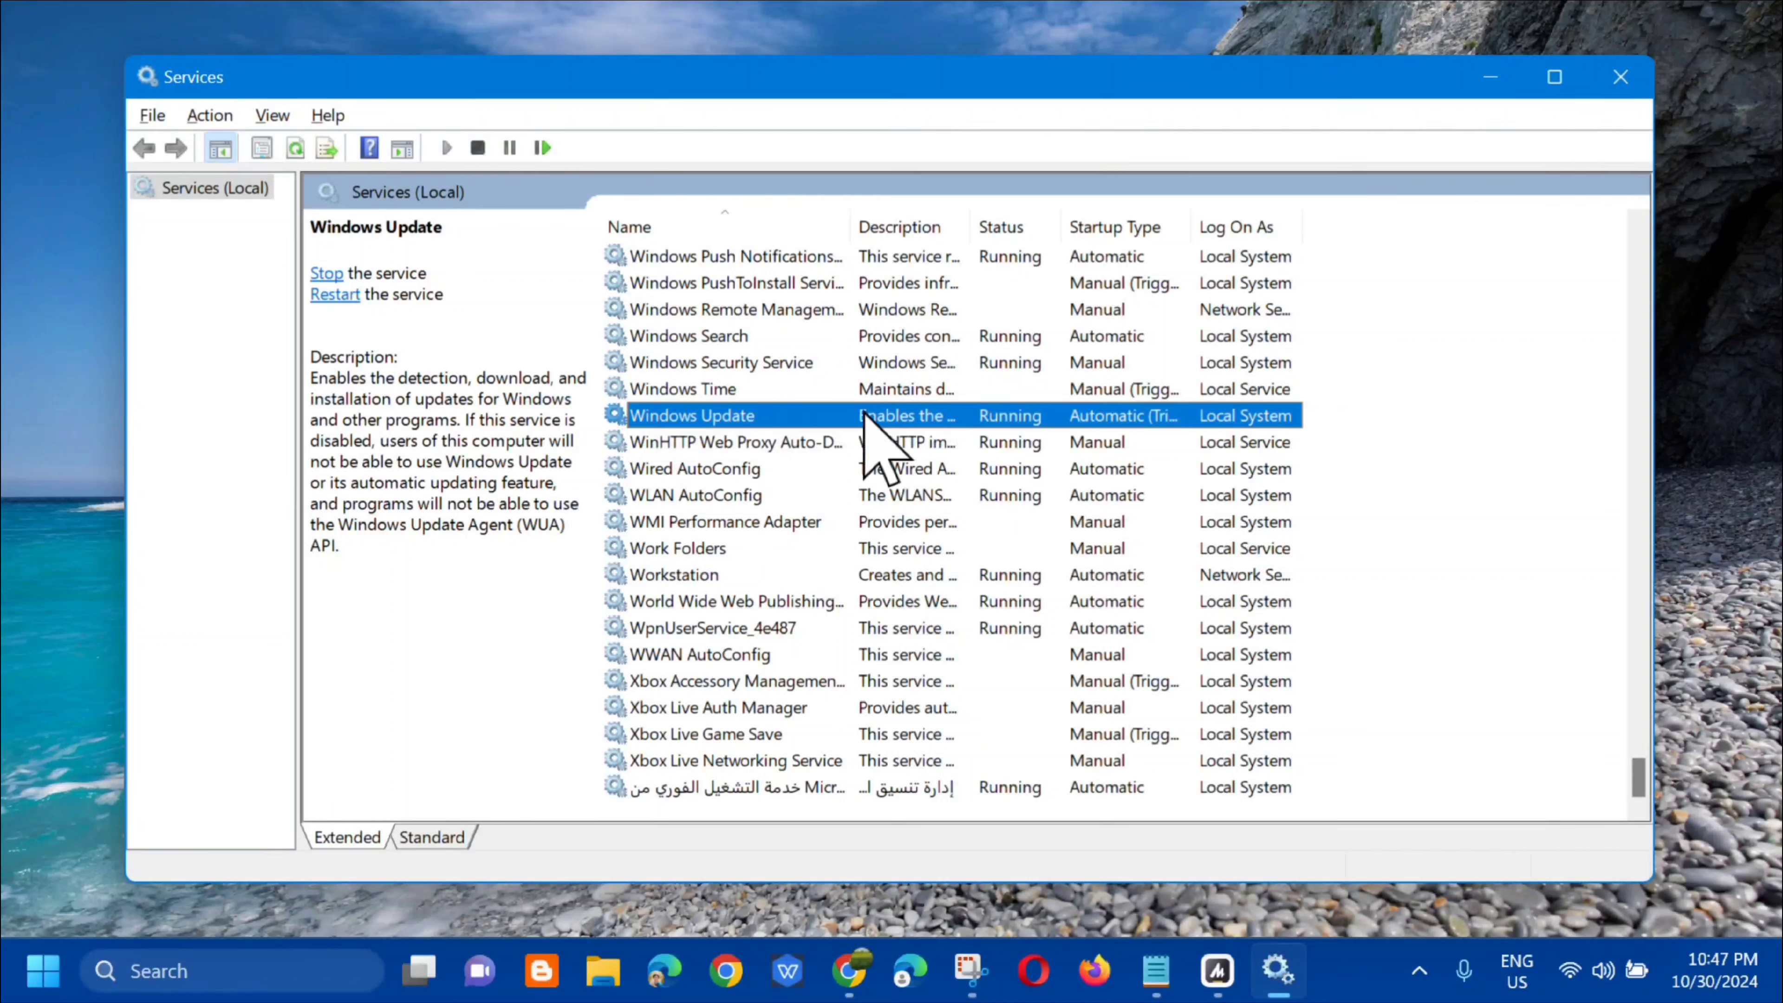
pyautogui.doubleClick(901, 416)
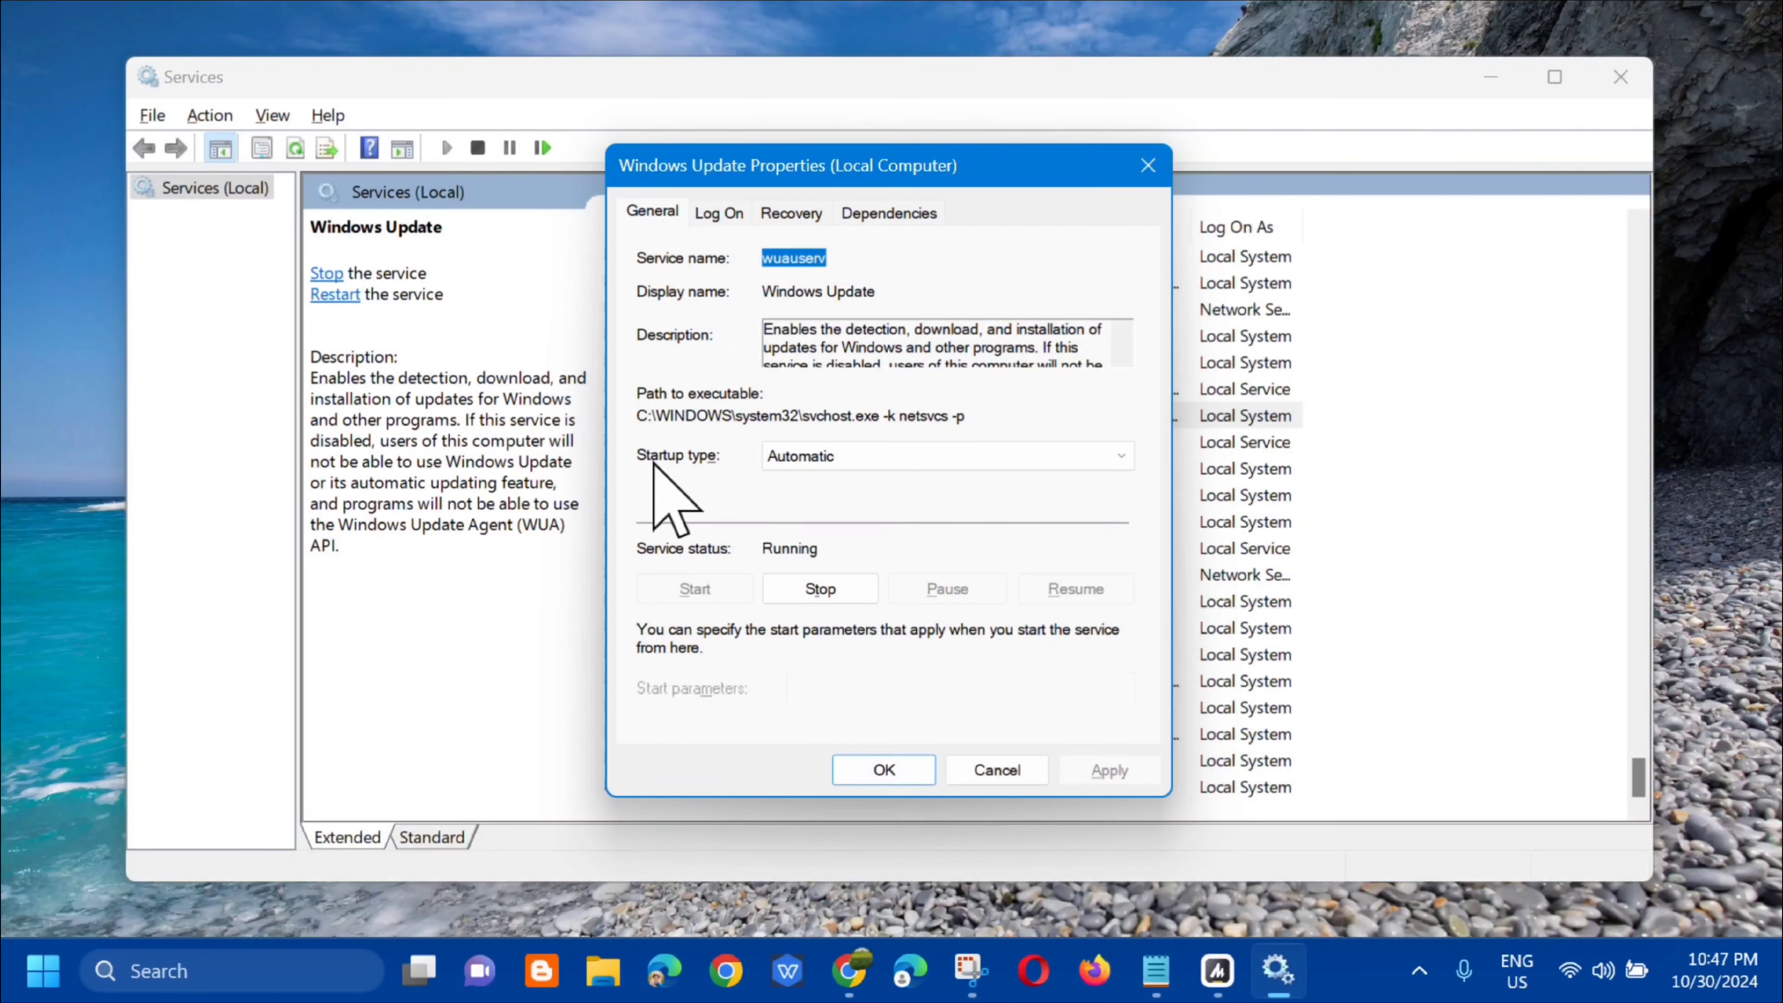
pyautogui.click(1123, 458)
pyautogui.click(856, 498)
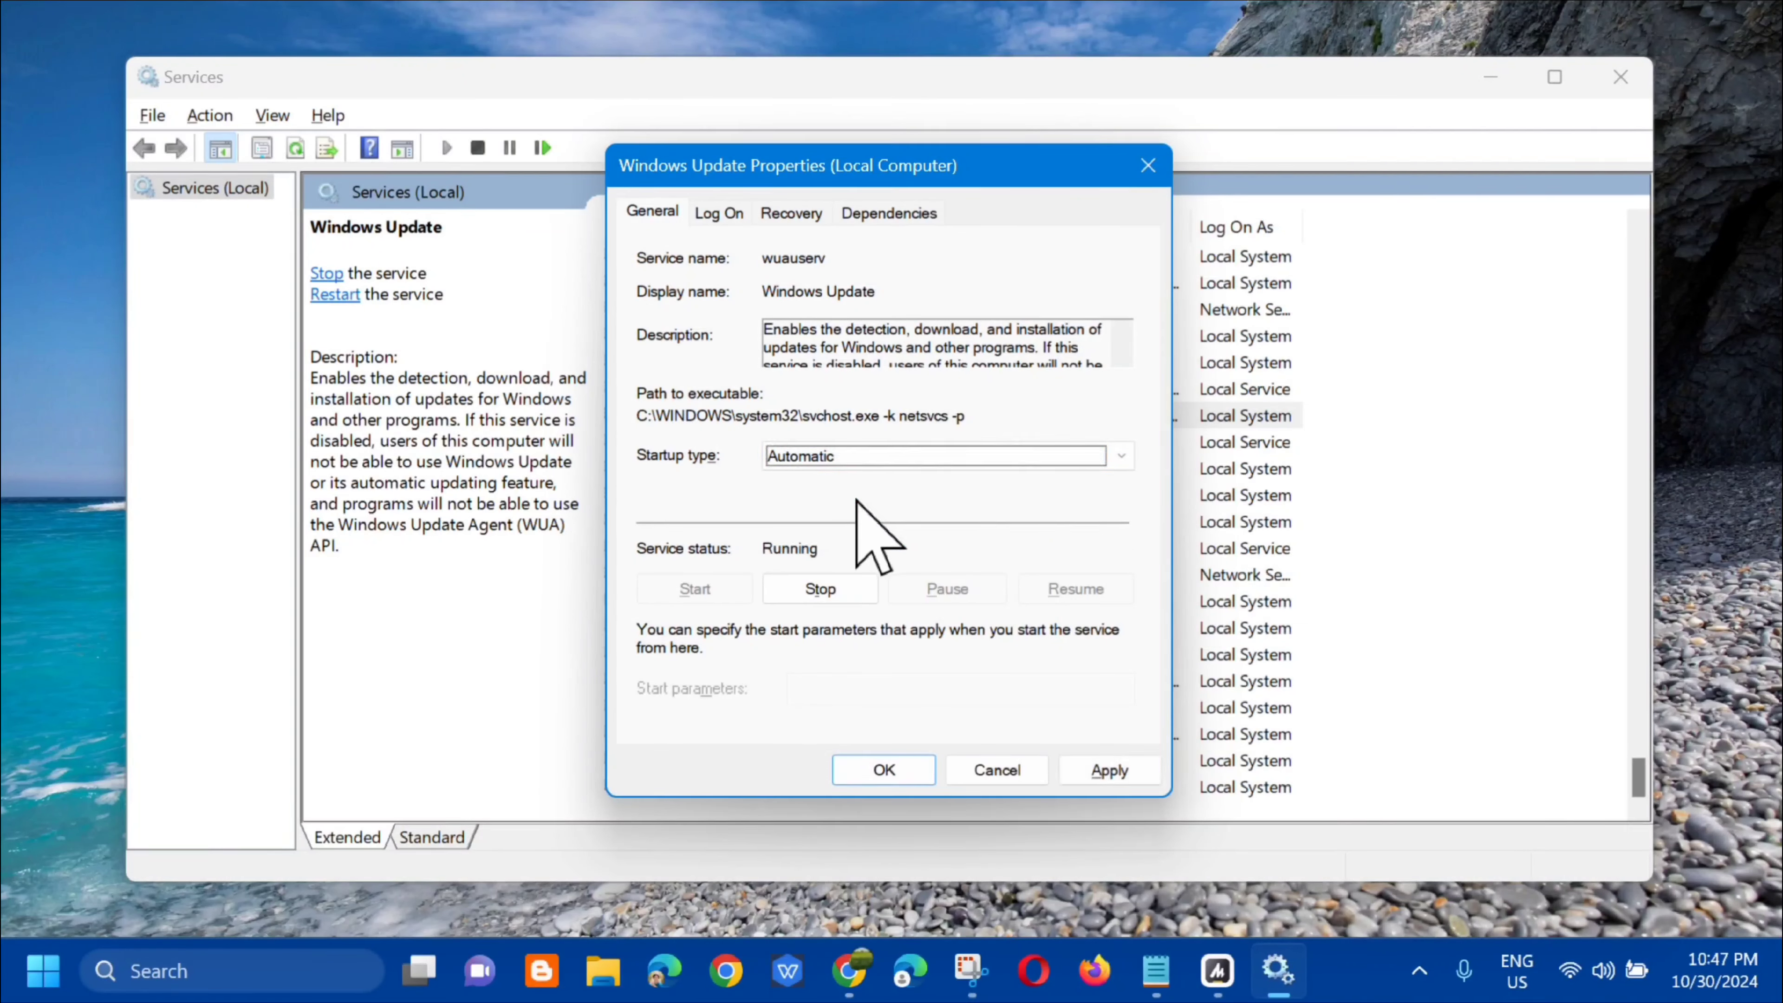
pyautogui.click(1109, 769)
pyautogui.click(874, 768)
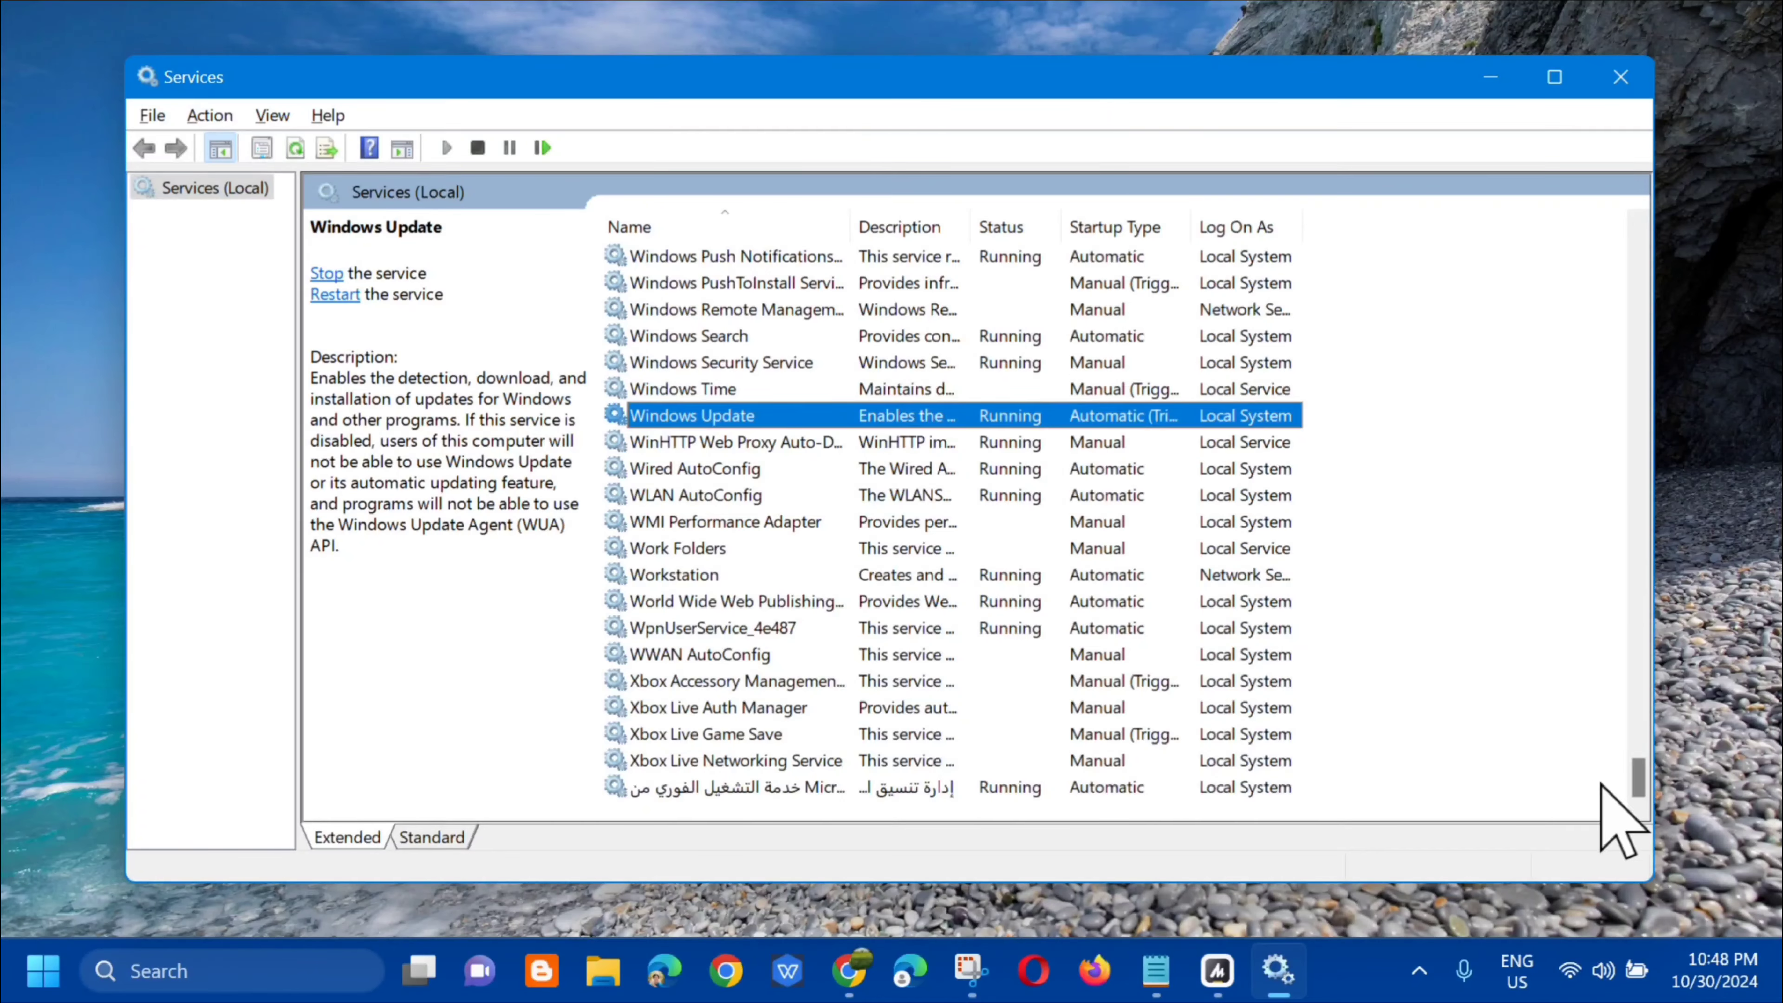
# Open the properties of Background Intelligent Transfer Service and set its startup type to Automatic
pyautogui.moveTo(1637, 781); pyautogui.dragTo(1628, 243)
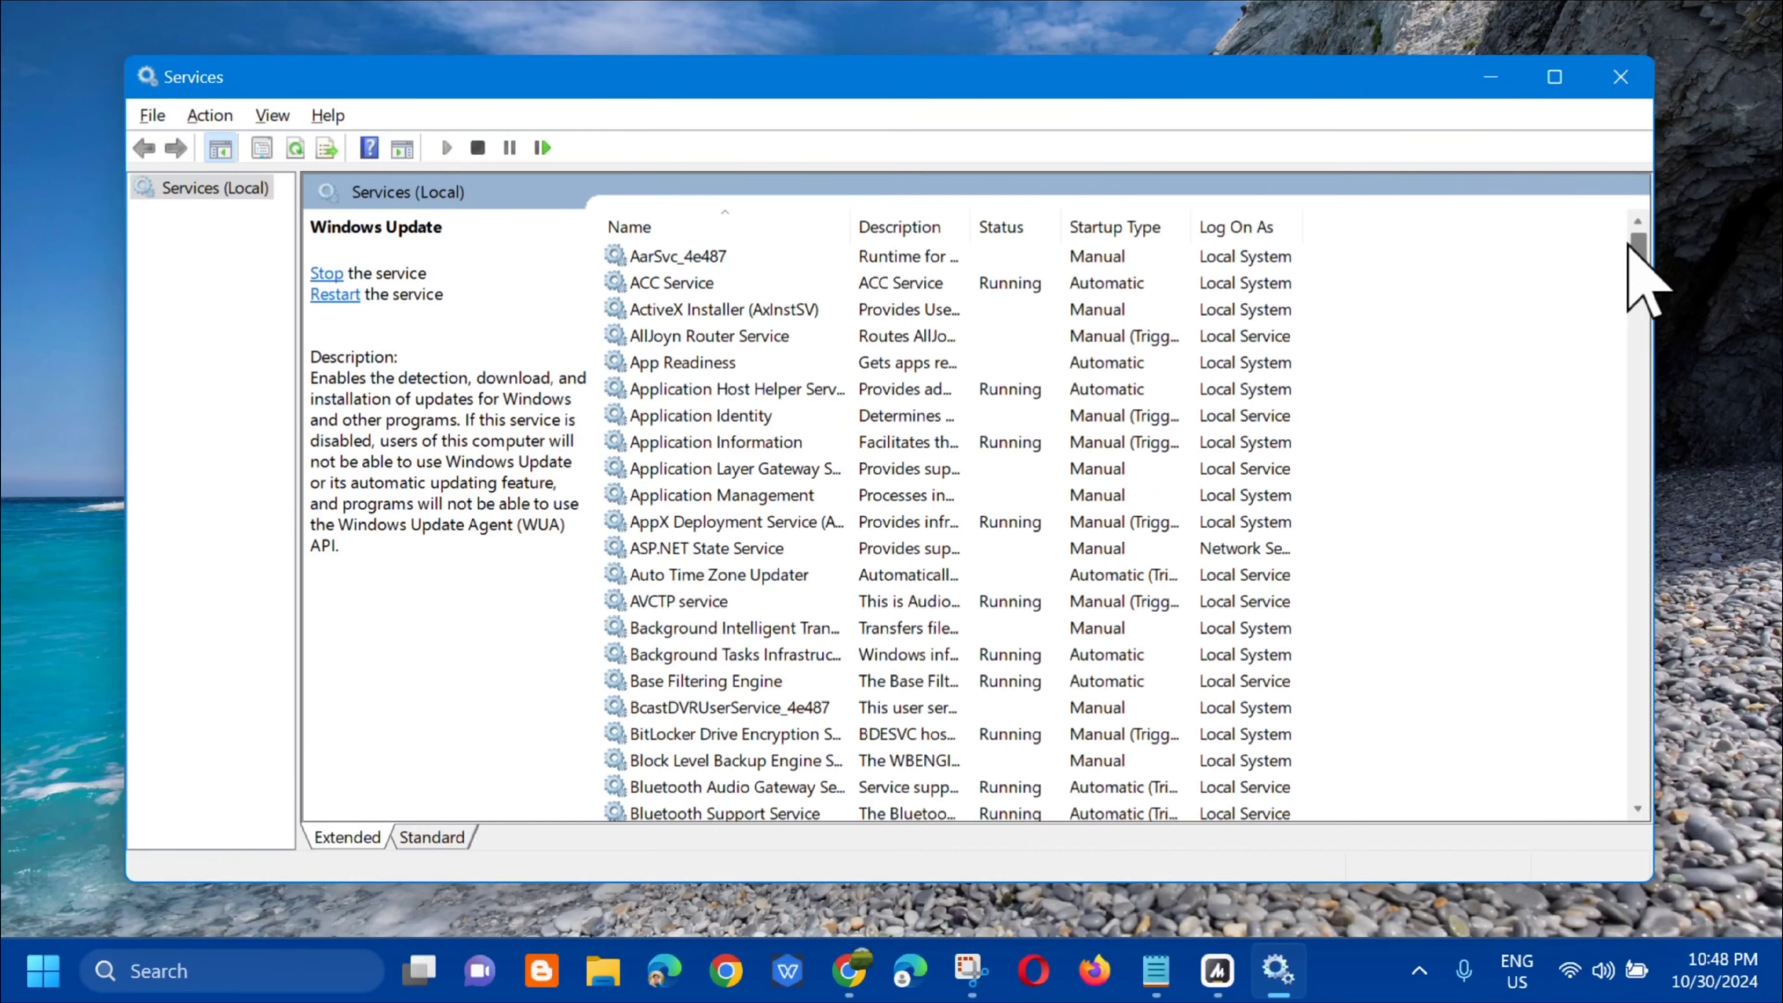
pyautogui.scroll(-5, 997, 267)
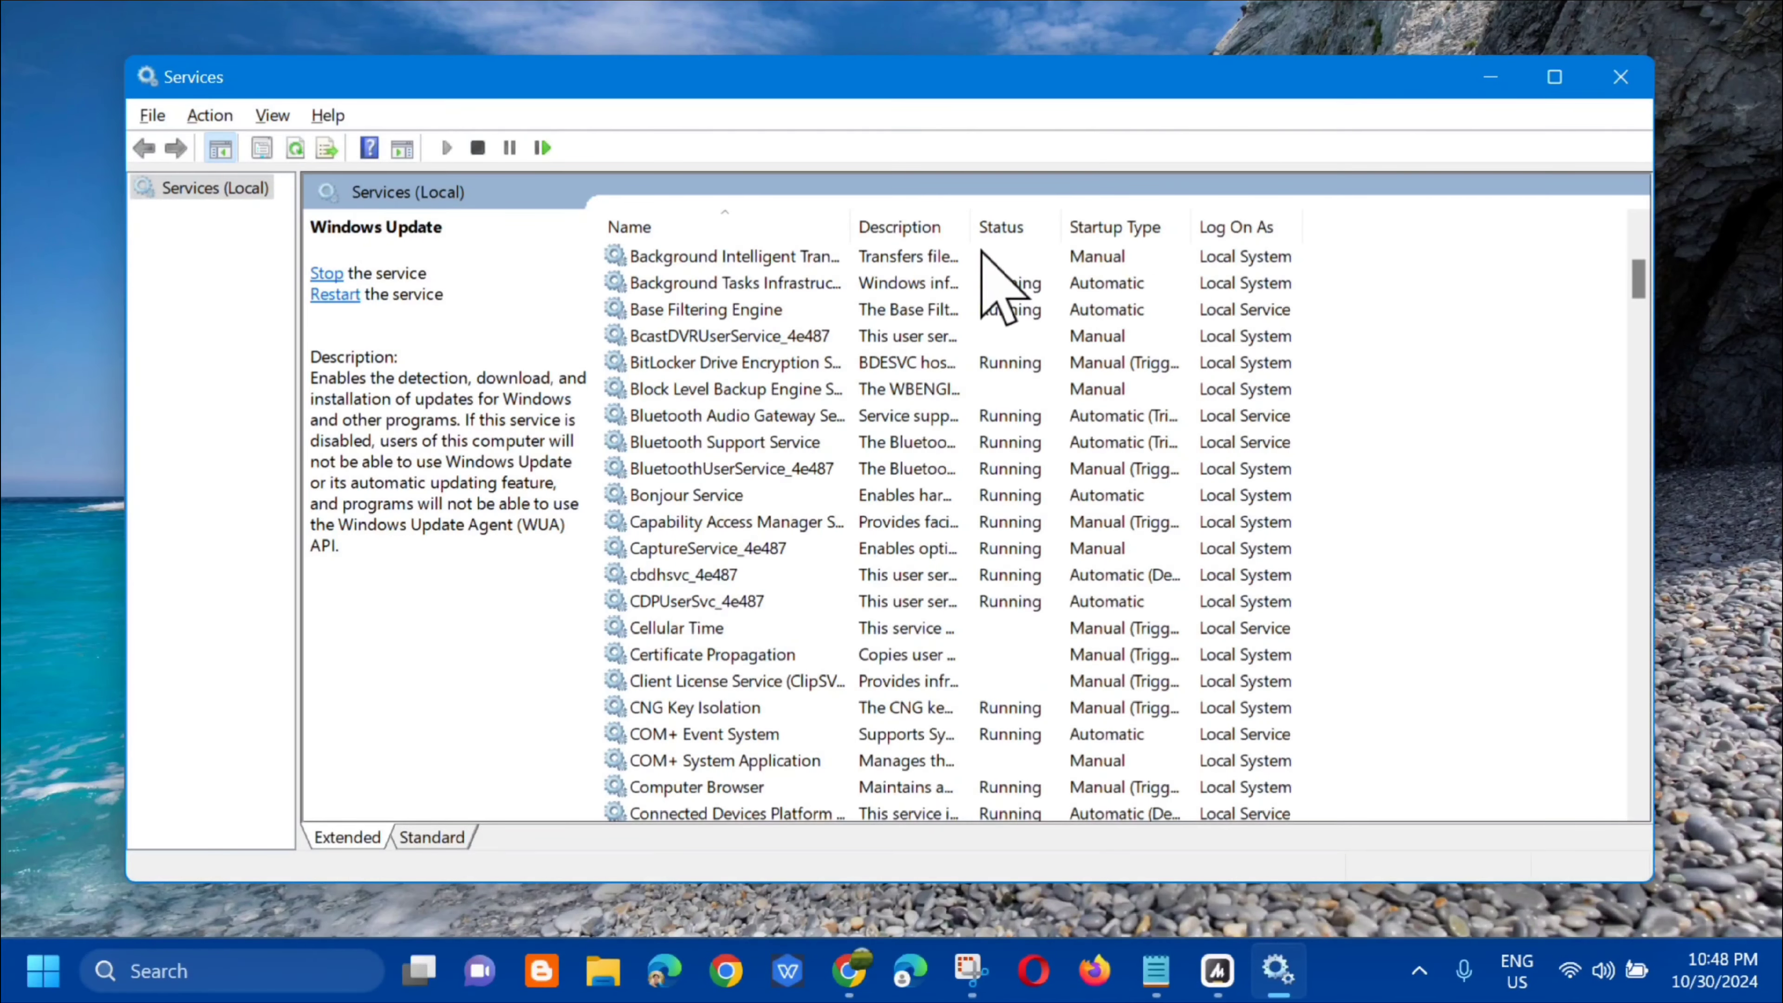
pyautogui.scroll(3, 982, 252)
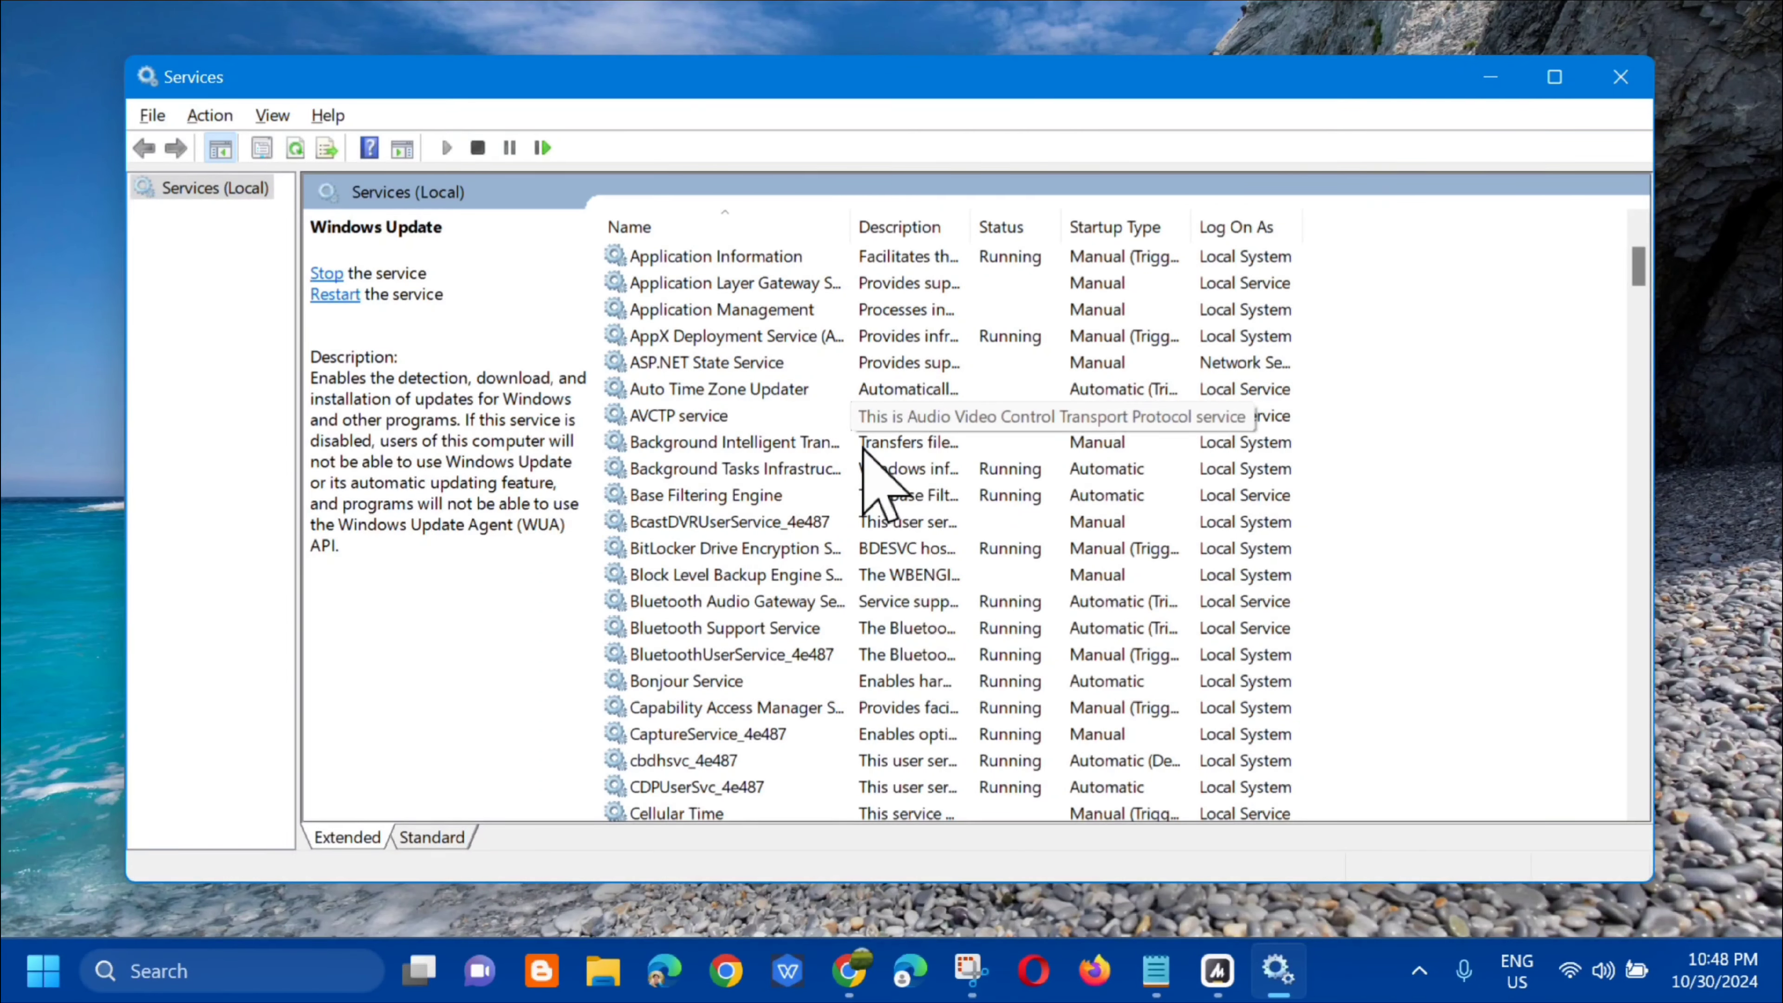
pyautogui.click(899, 442)
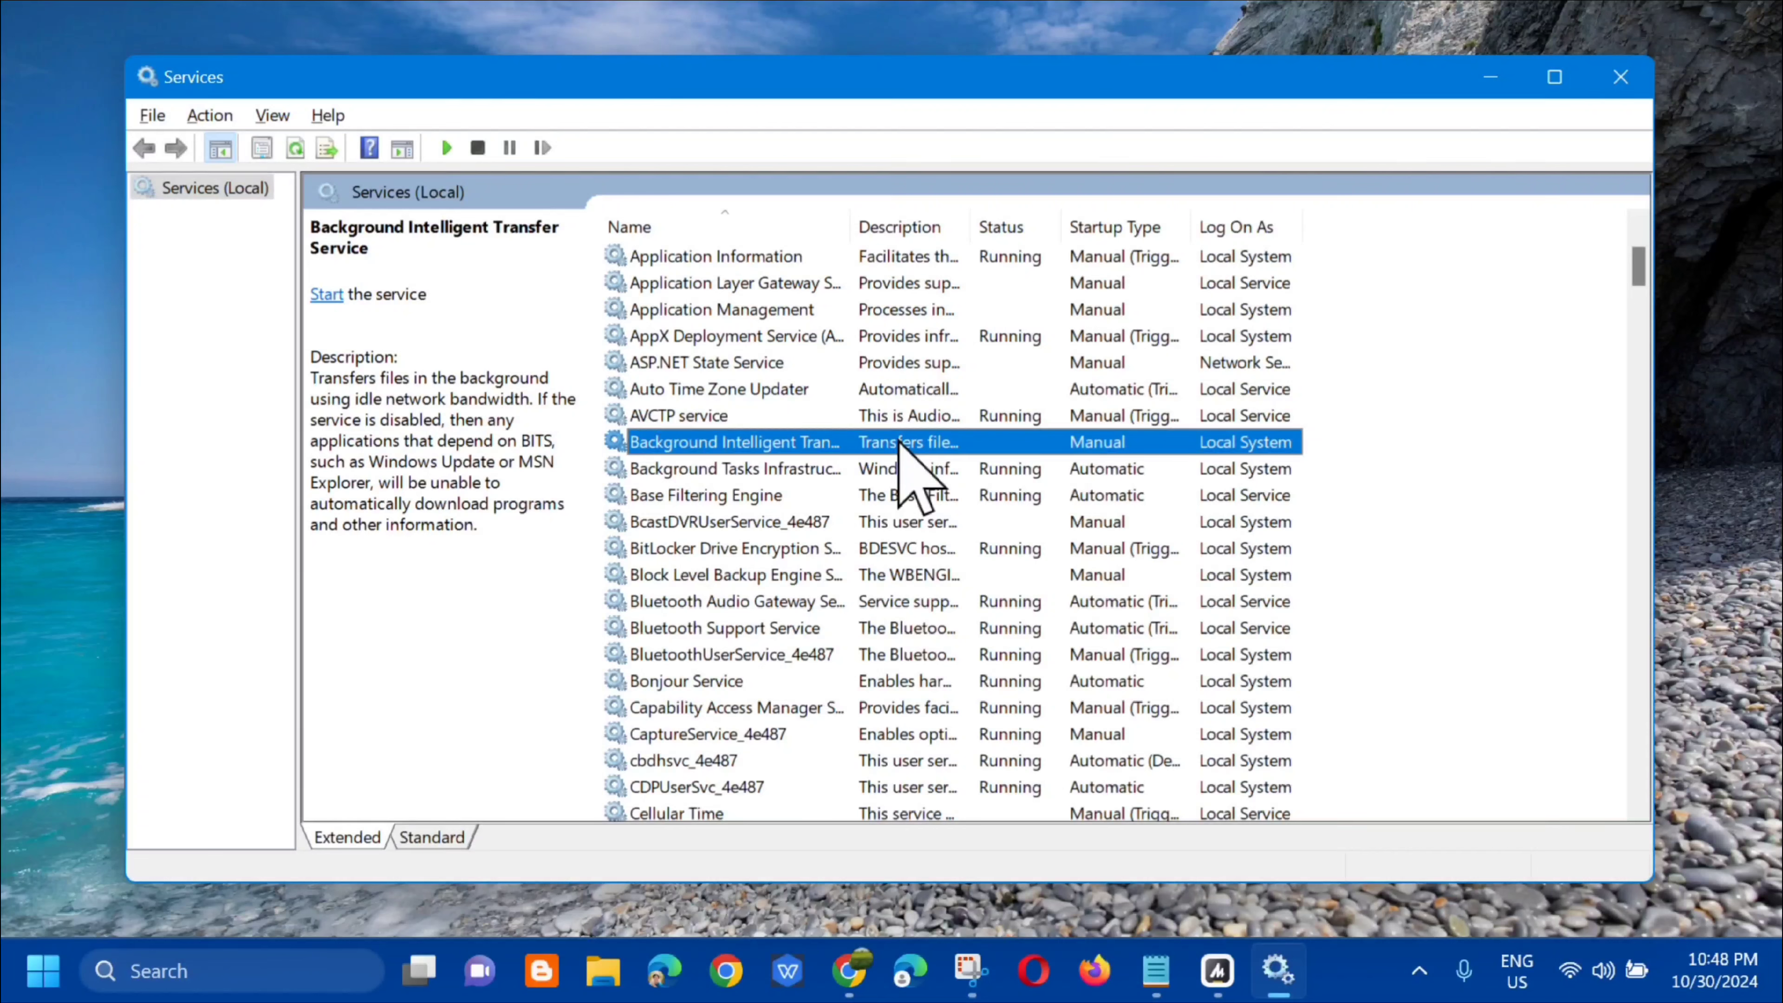
pyautogui.doubleClick(905, 449)
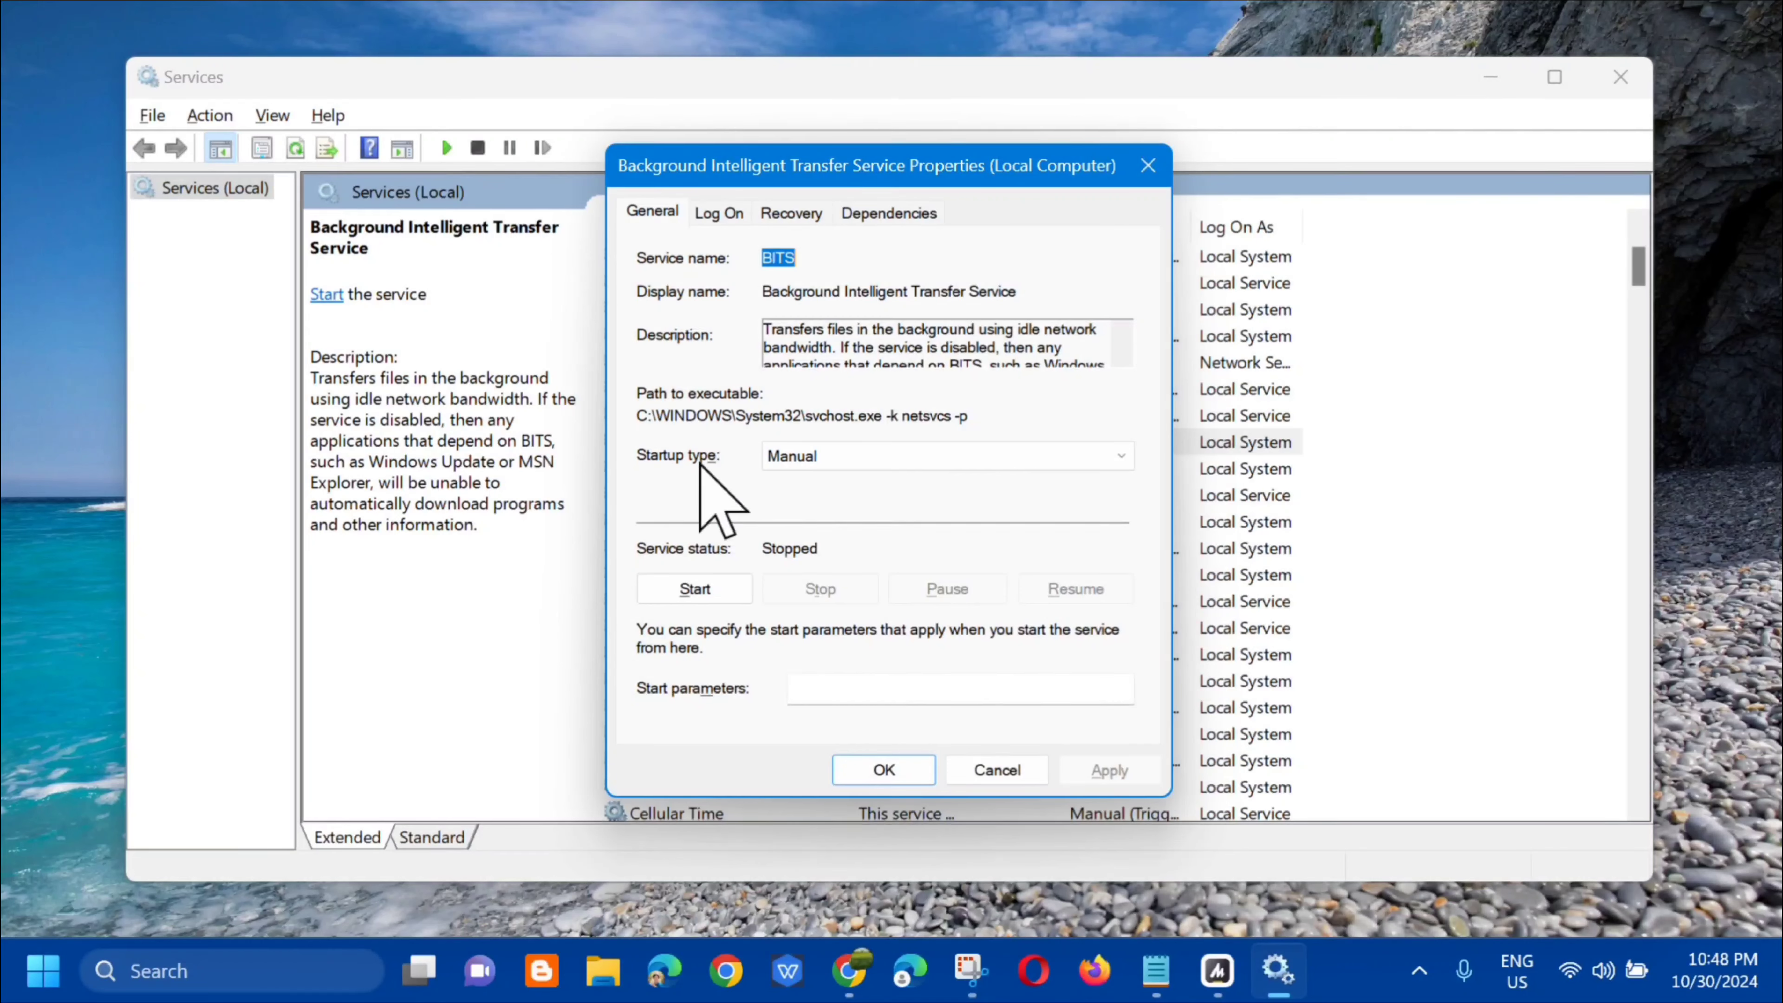
pyautogui.click(1105, 467)
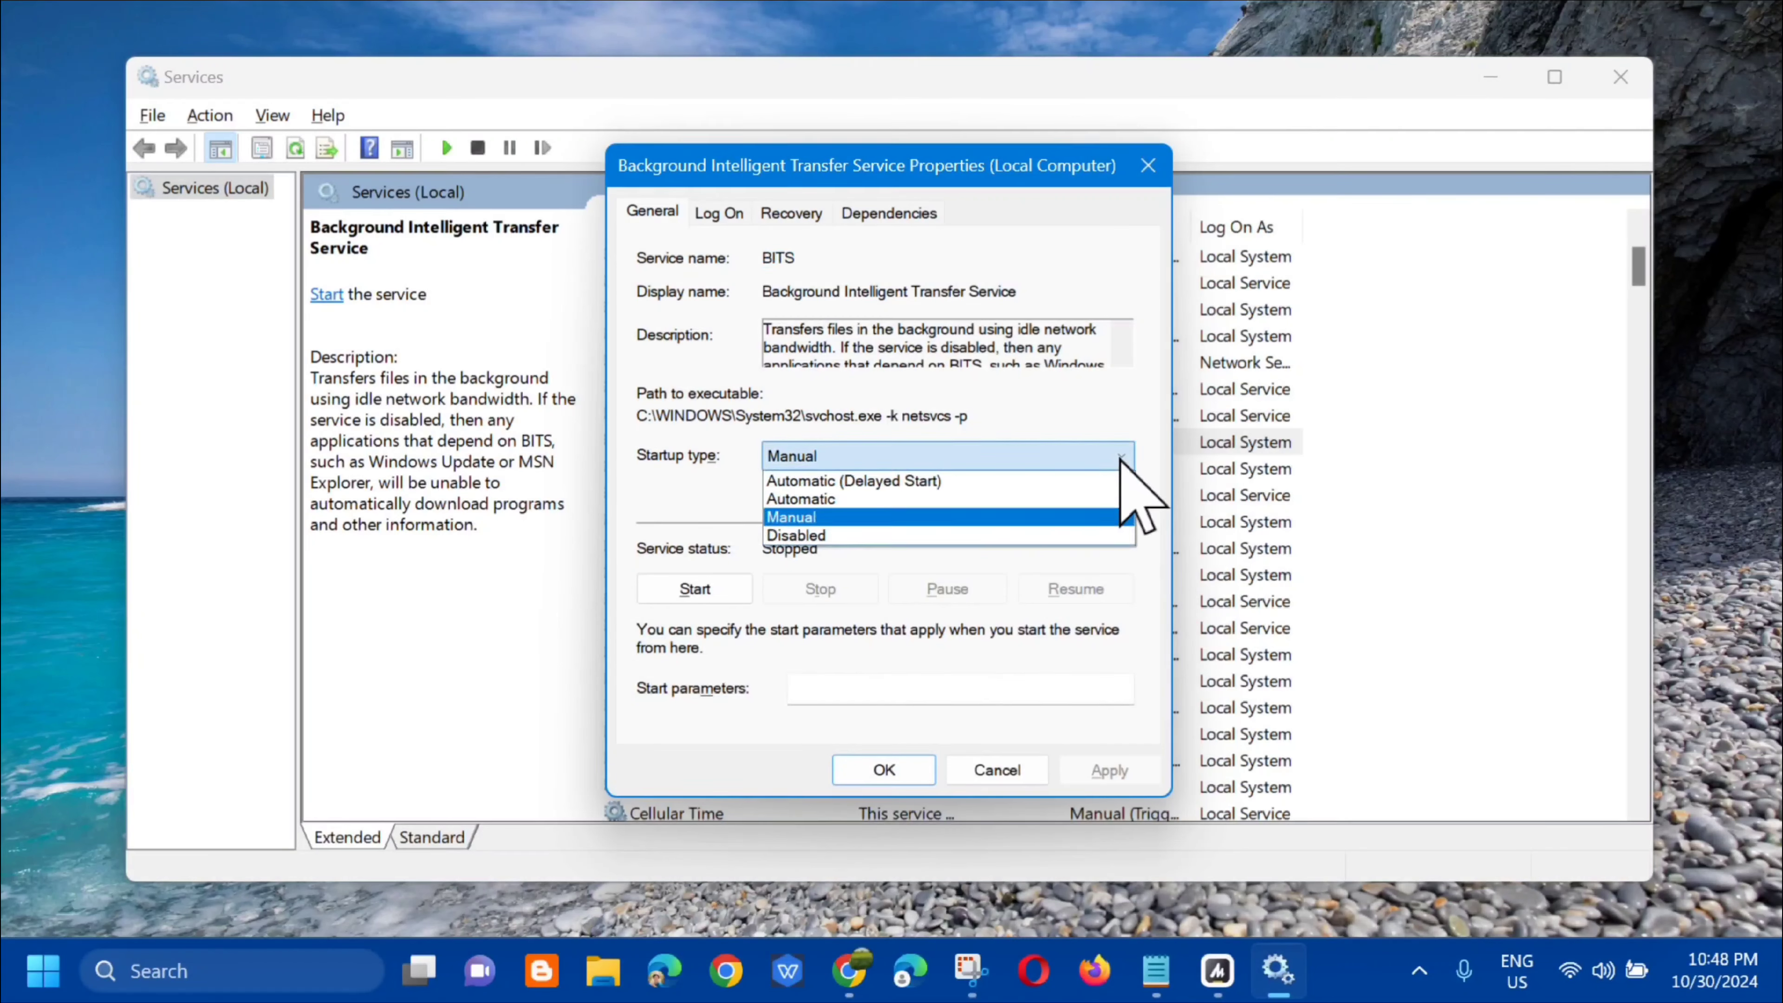
pyautogui.click(847, 500)
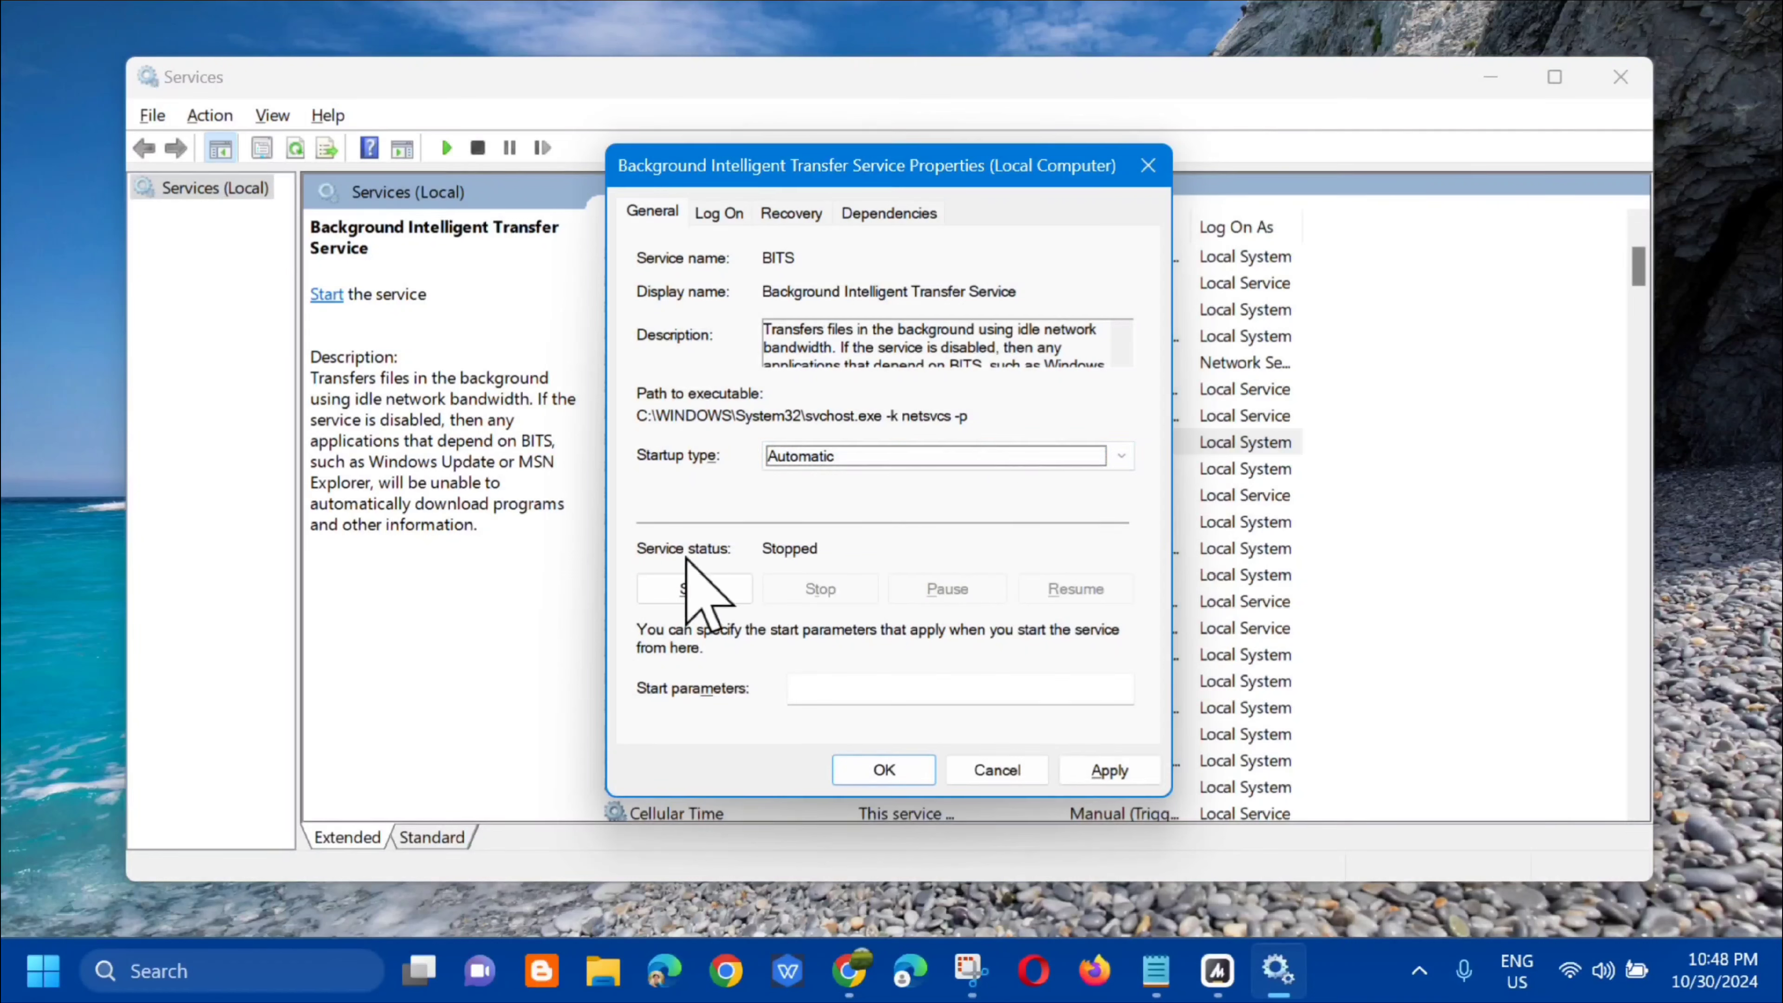
# Start the Background Intelligent Transfer Service, apply its property changes and close the Services window
pyautogui.click(695, 588)
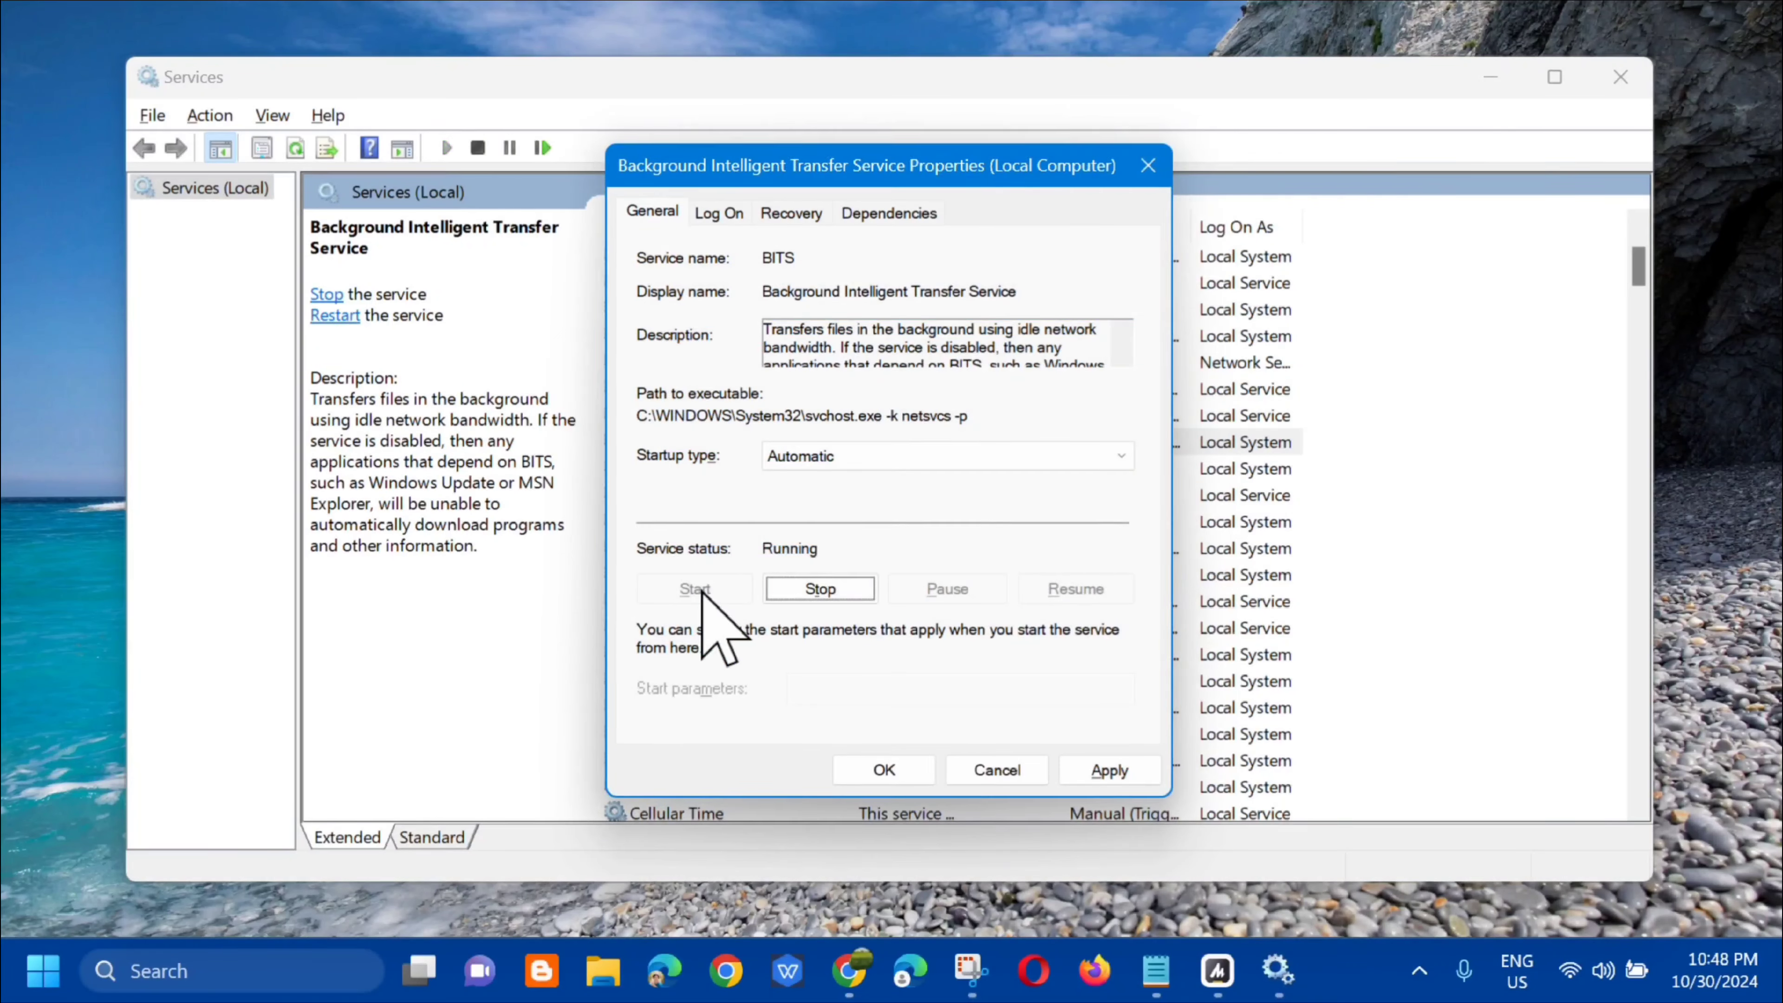
pyautogui.click(1106, 771)
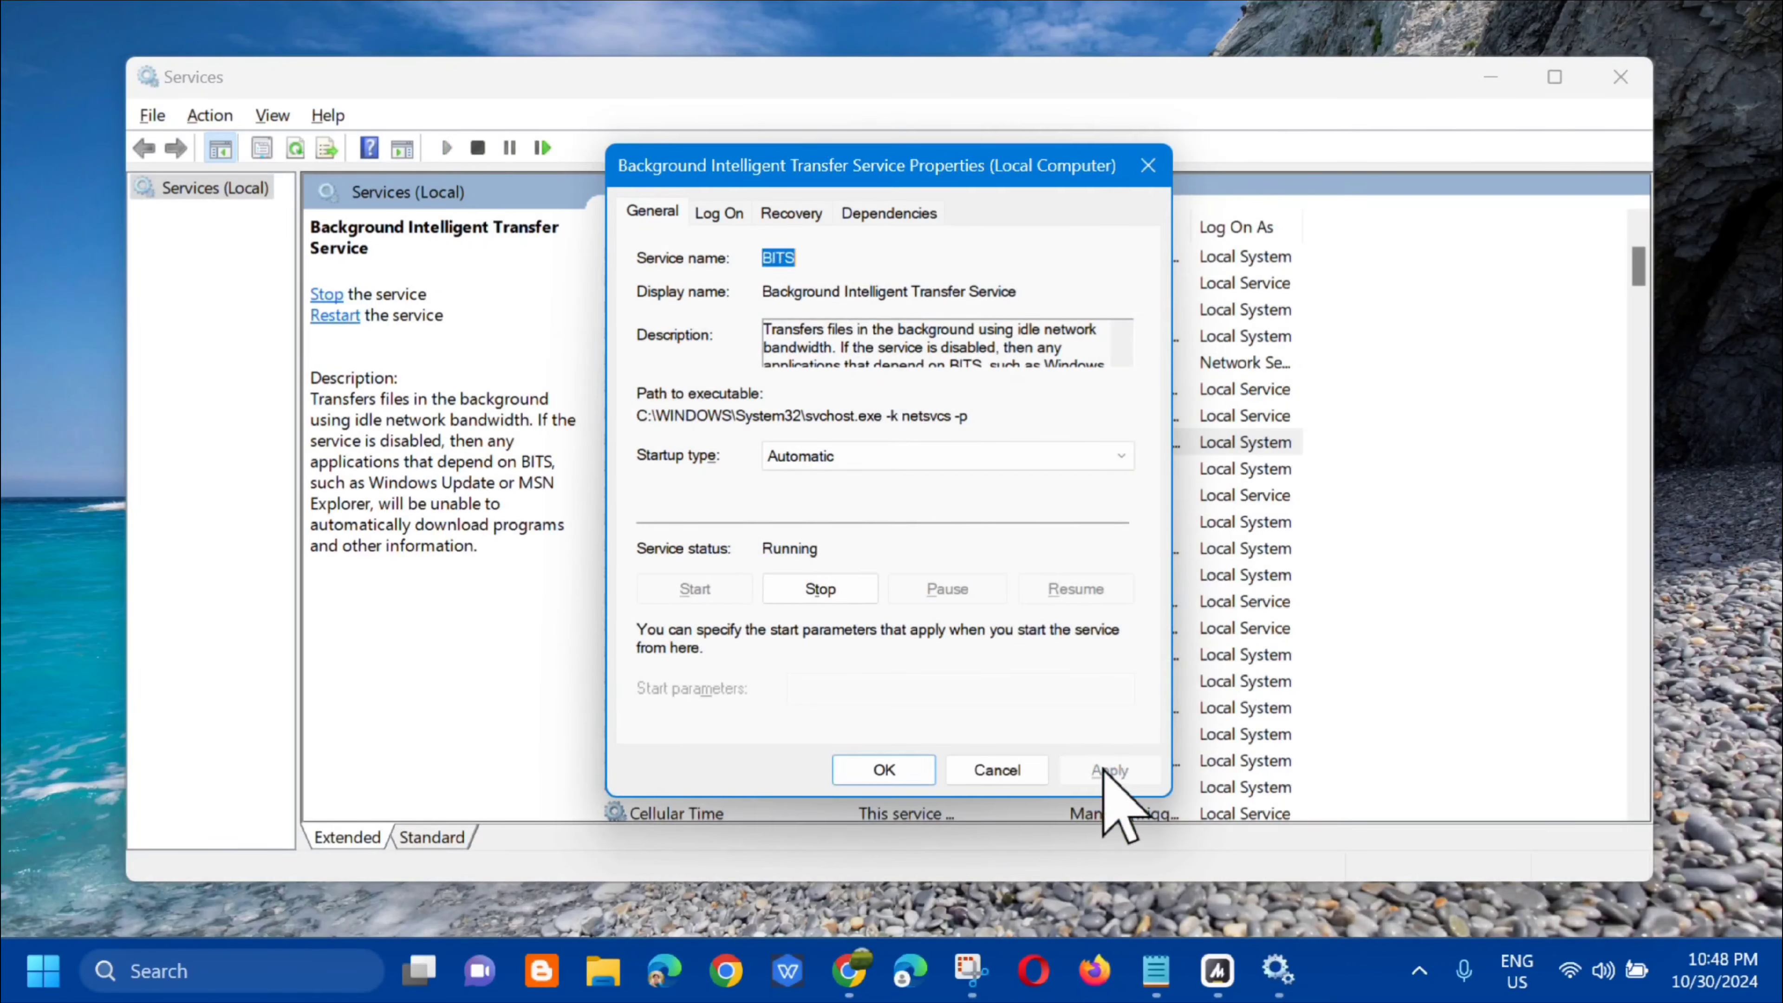
pyautogui.click(883, 768)
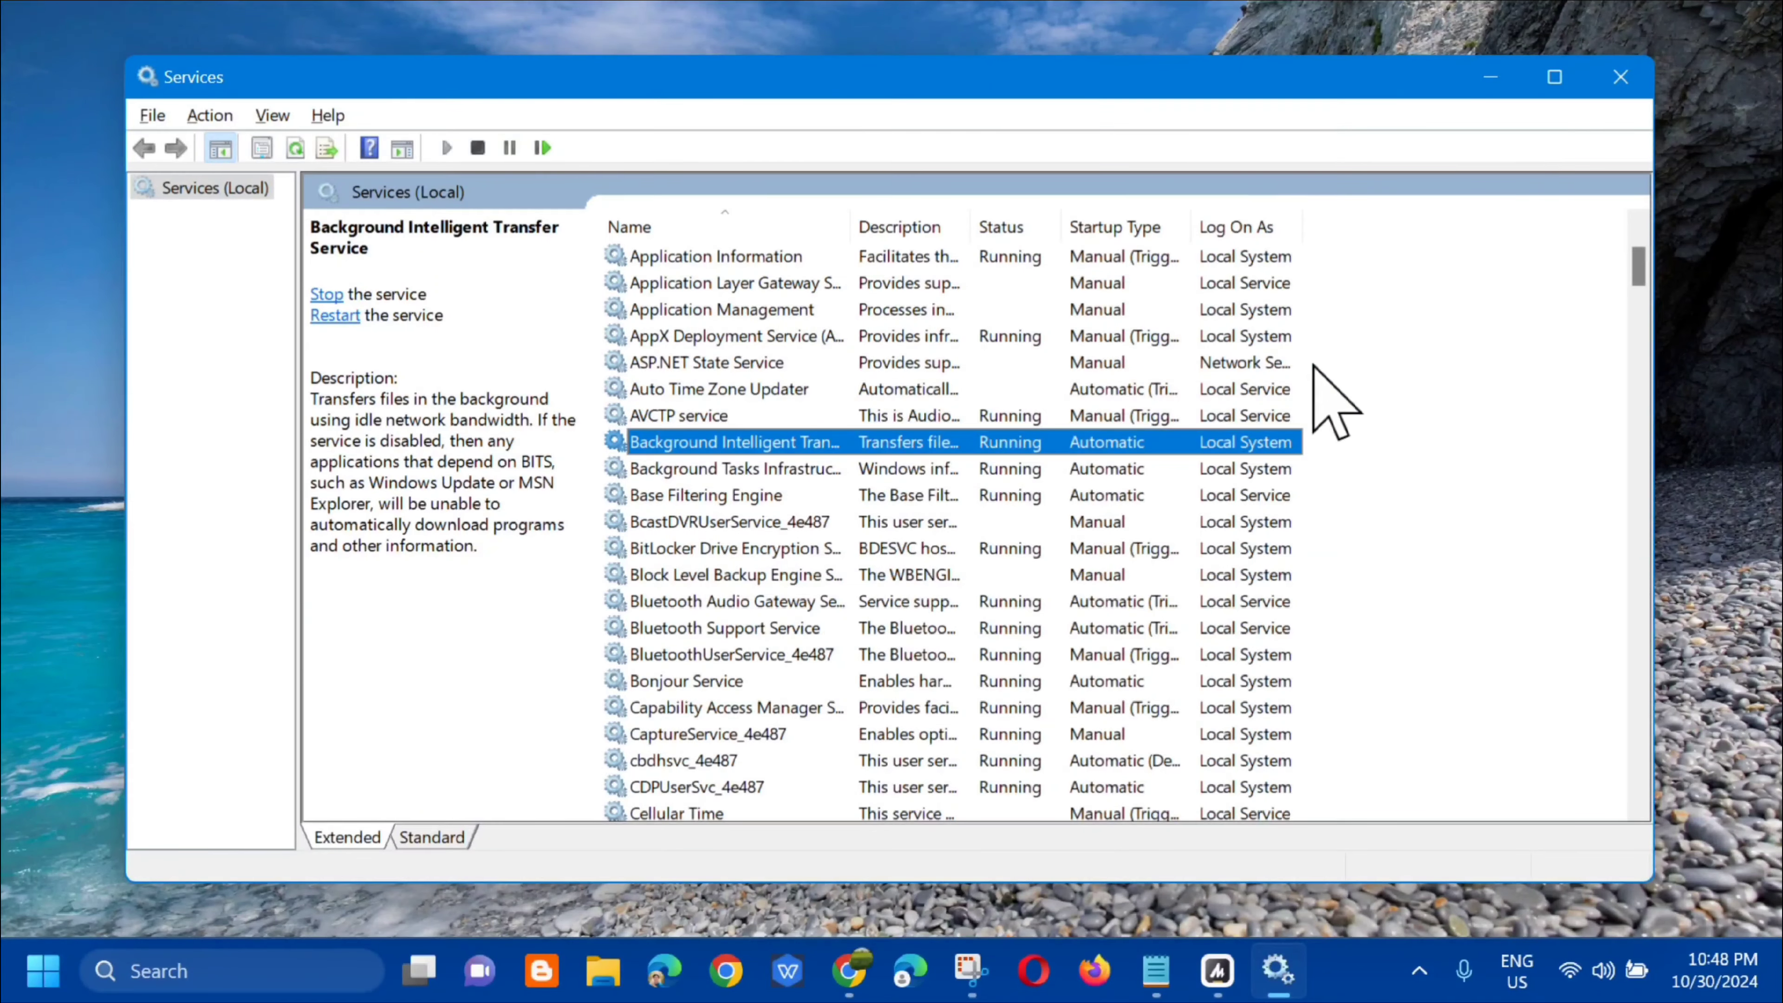
pyautogui.click(1619, 76)
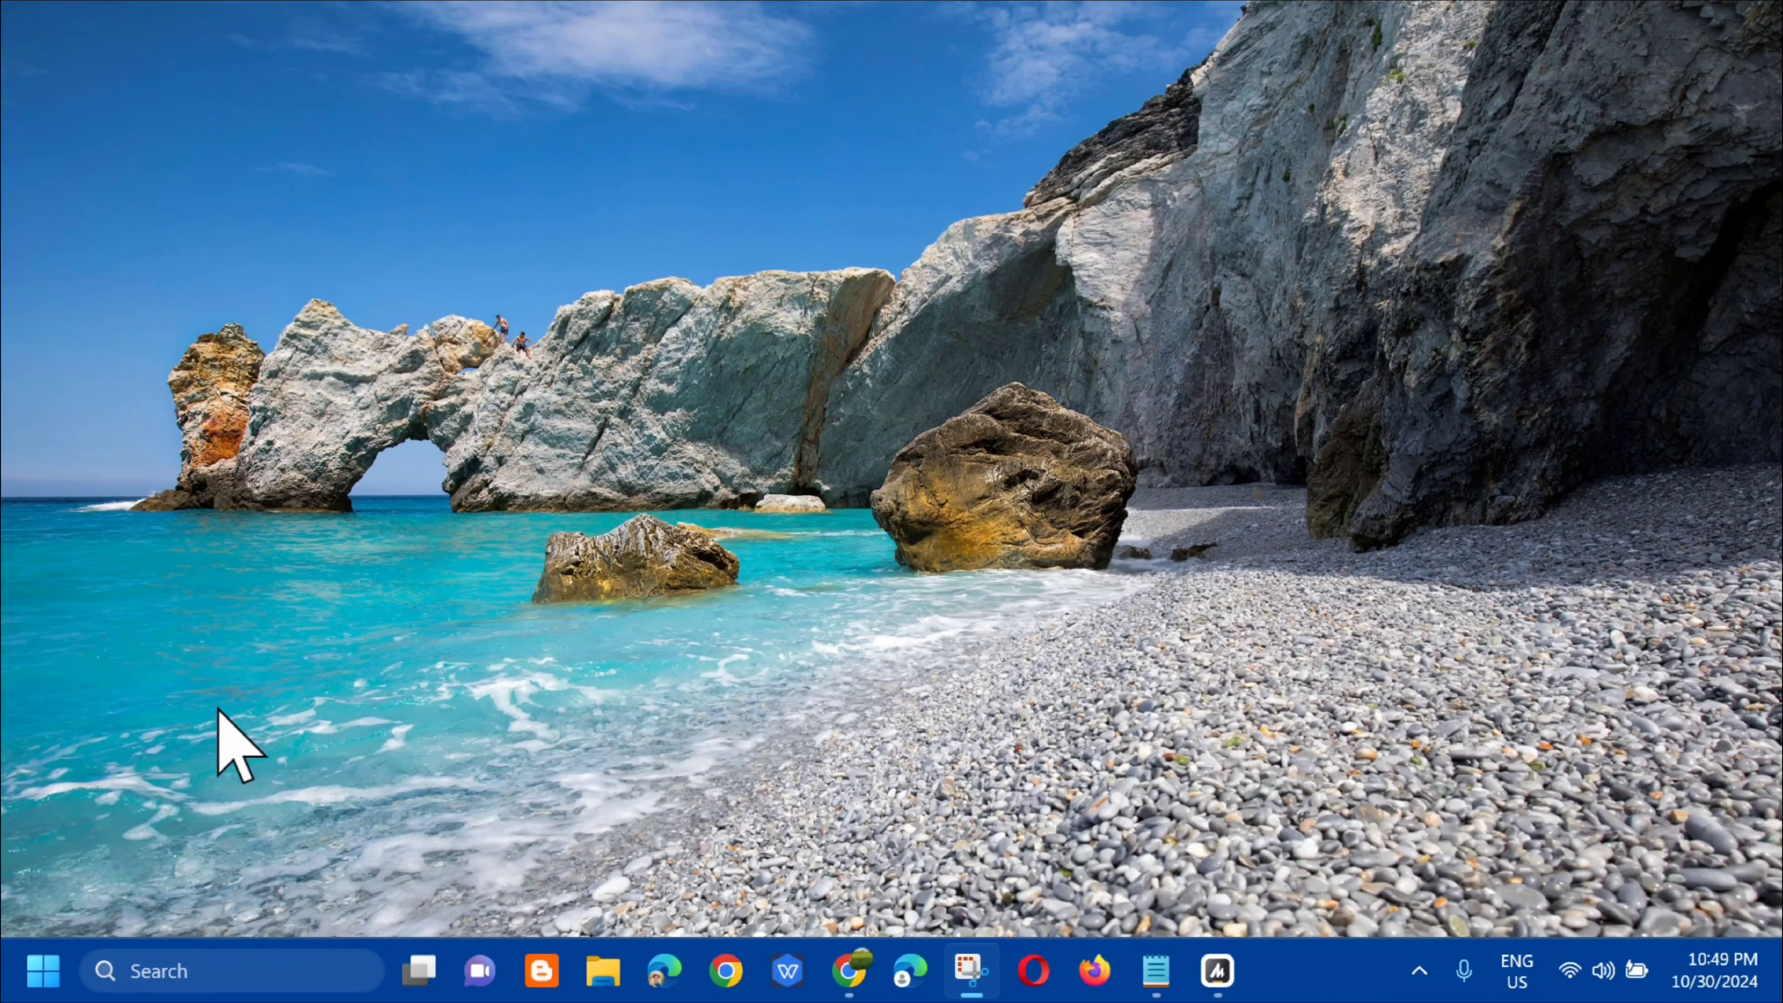
# Search for CMD and run Command Prompt as administrator, allowing it to make changes to the device
pyautogui.click(33, 964)
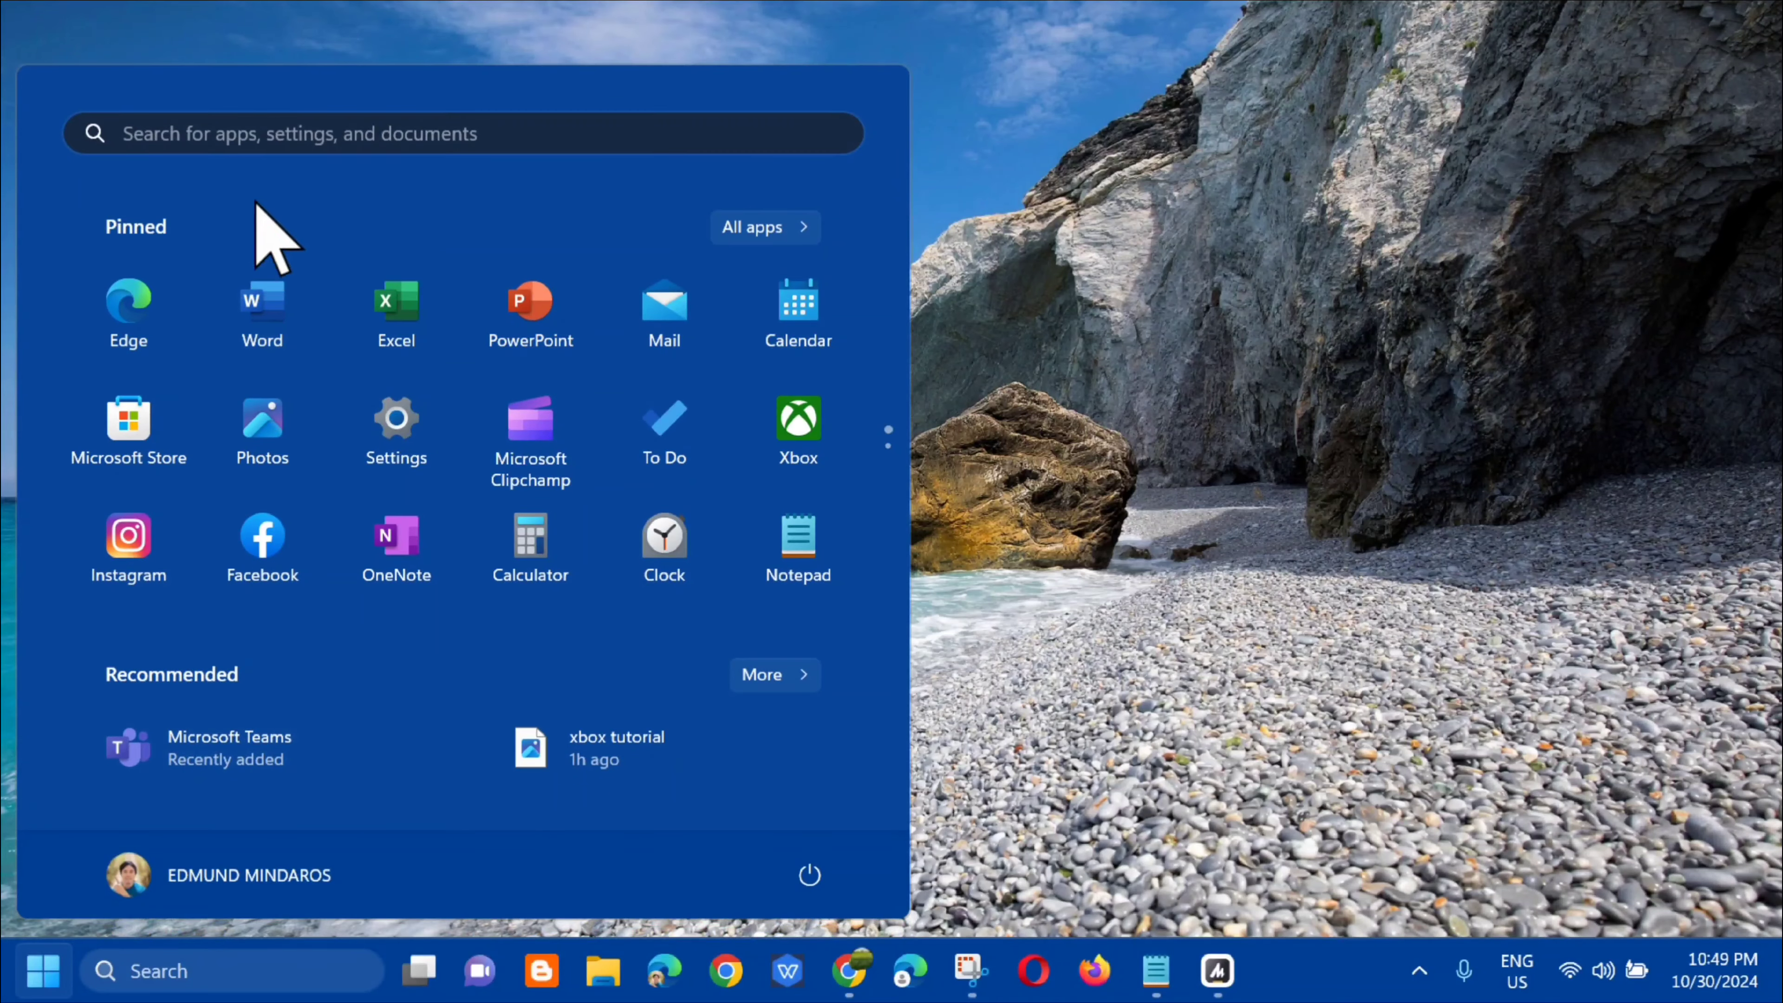
pyautogui.click(279, 131)
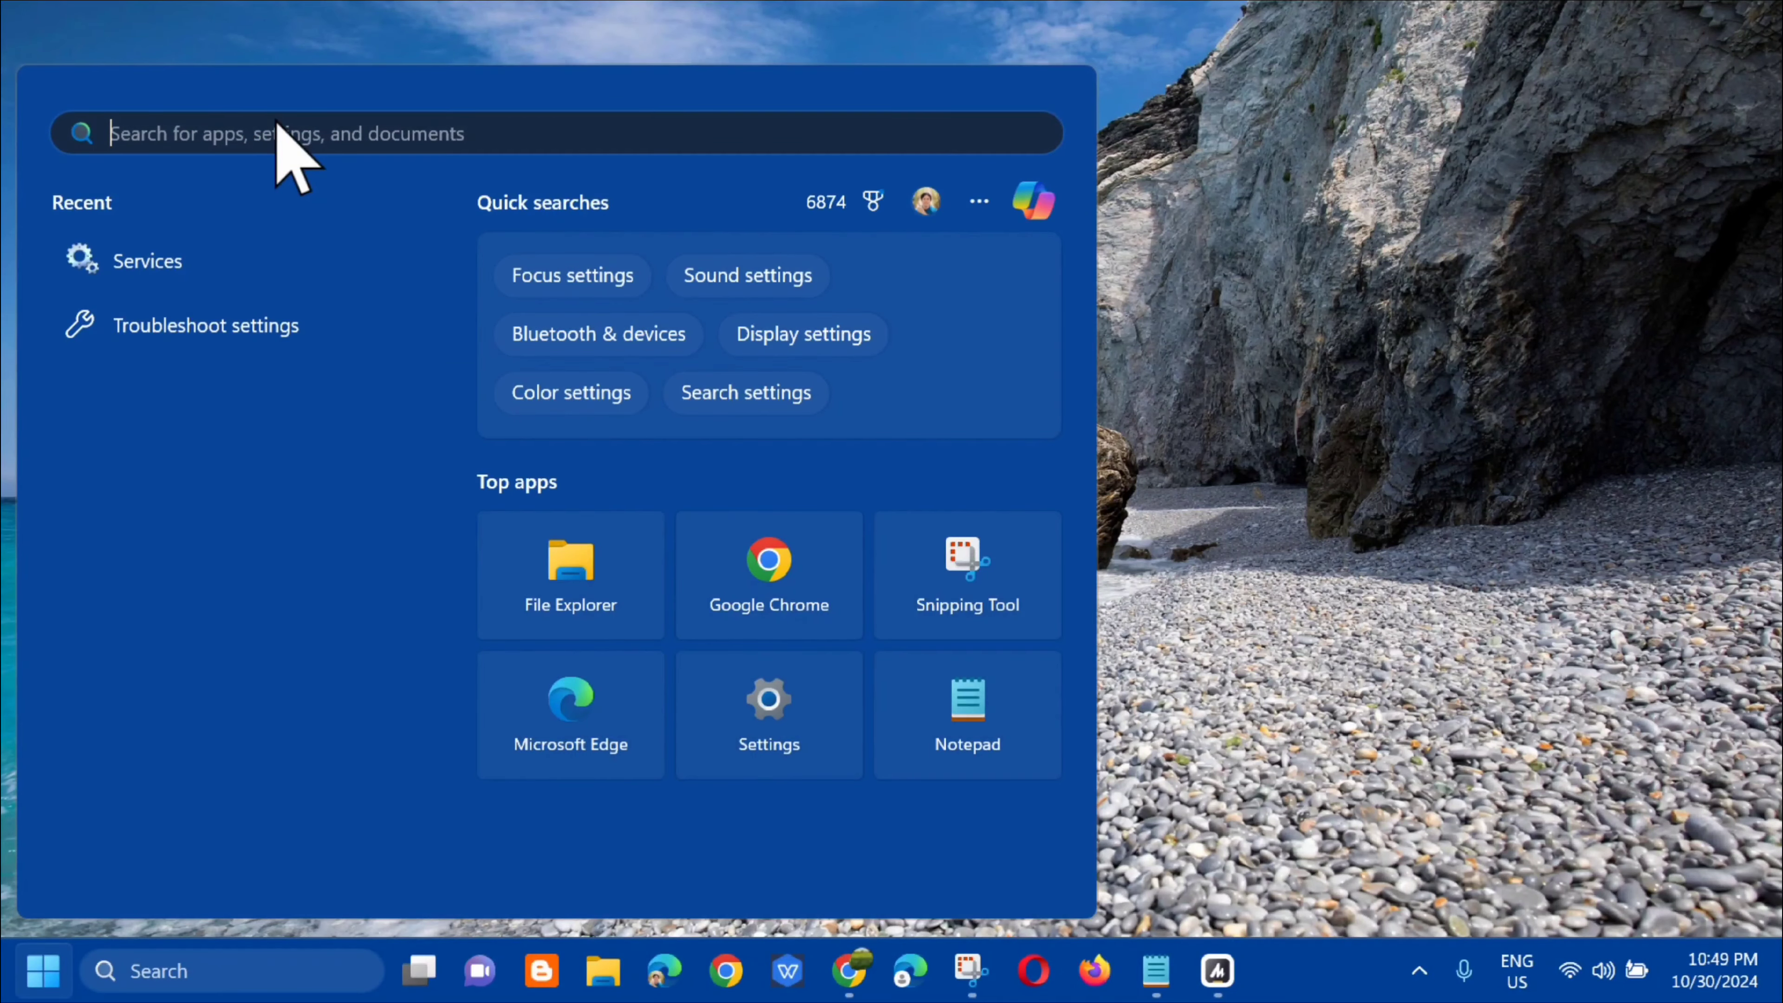
pyautogui.write('CMD')
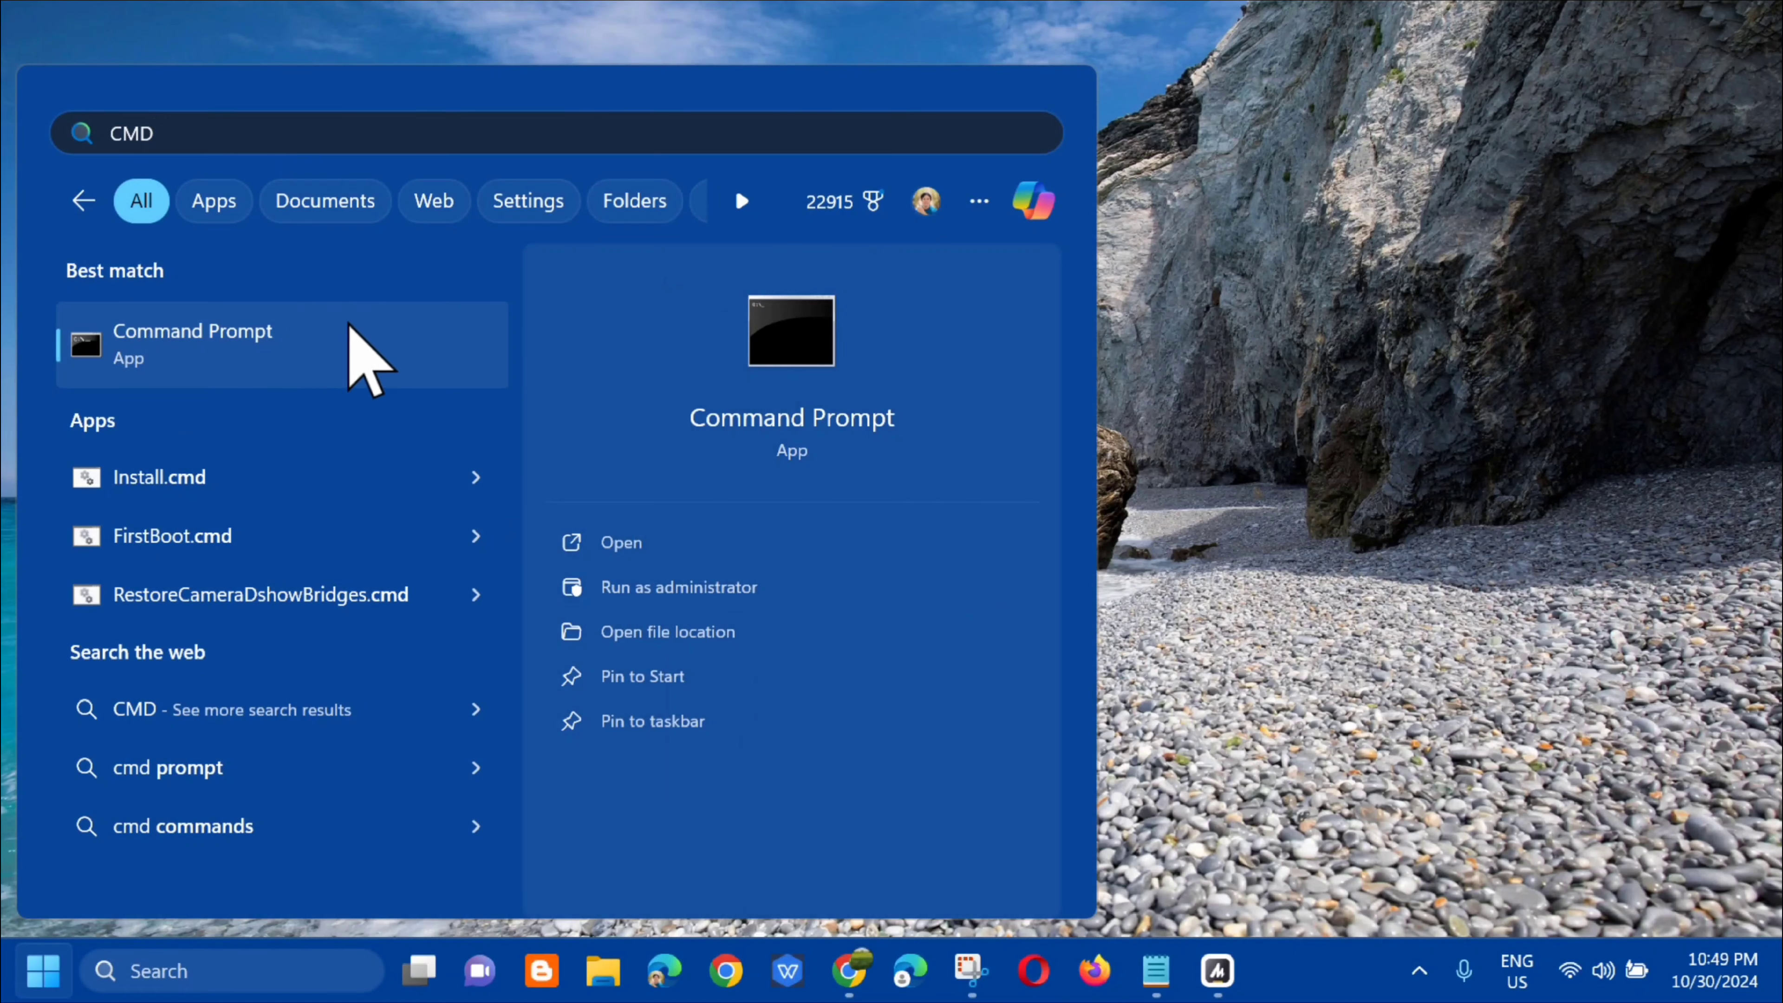
pyautogui.rightClick(316, 324)
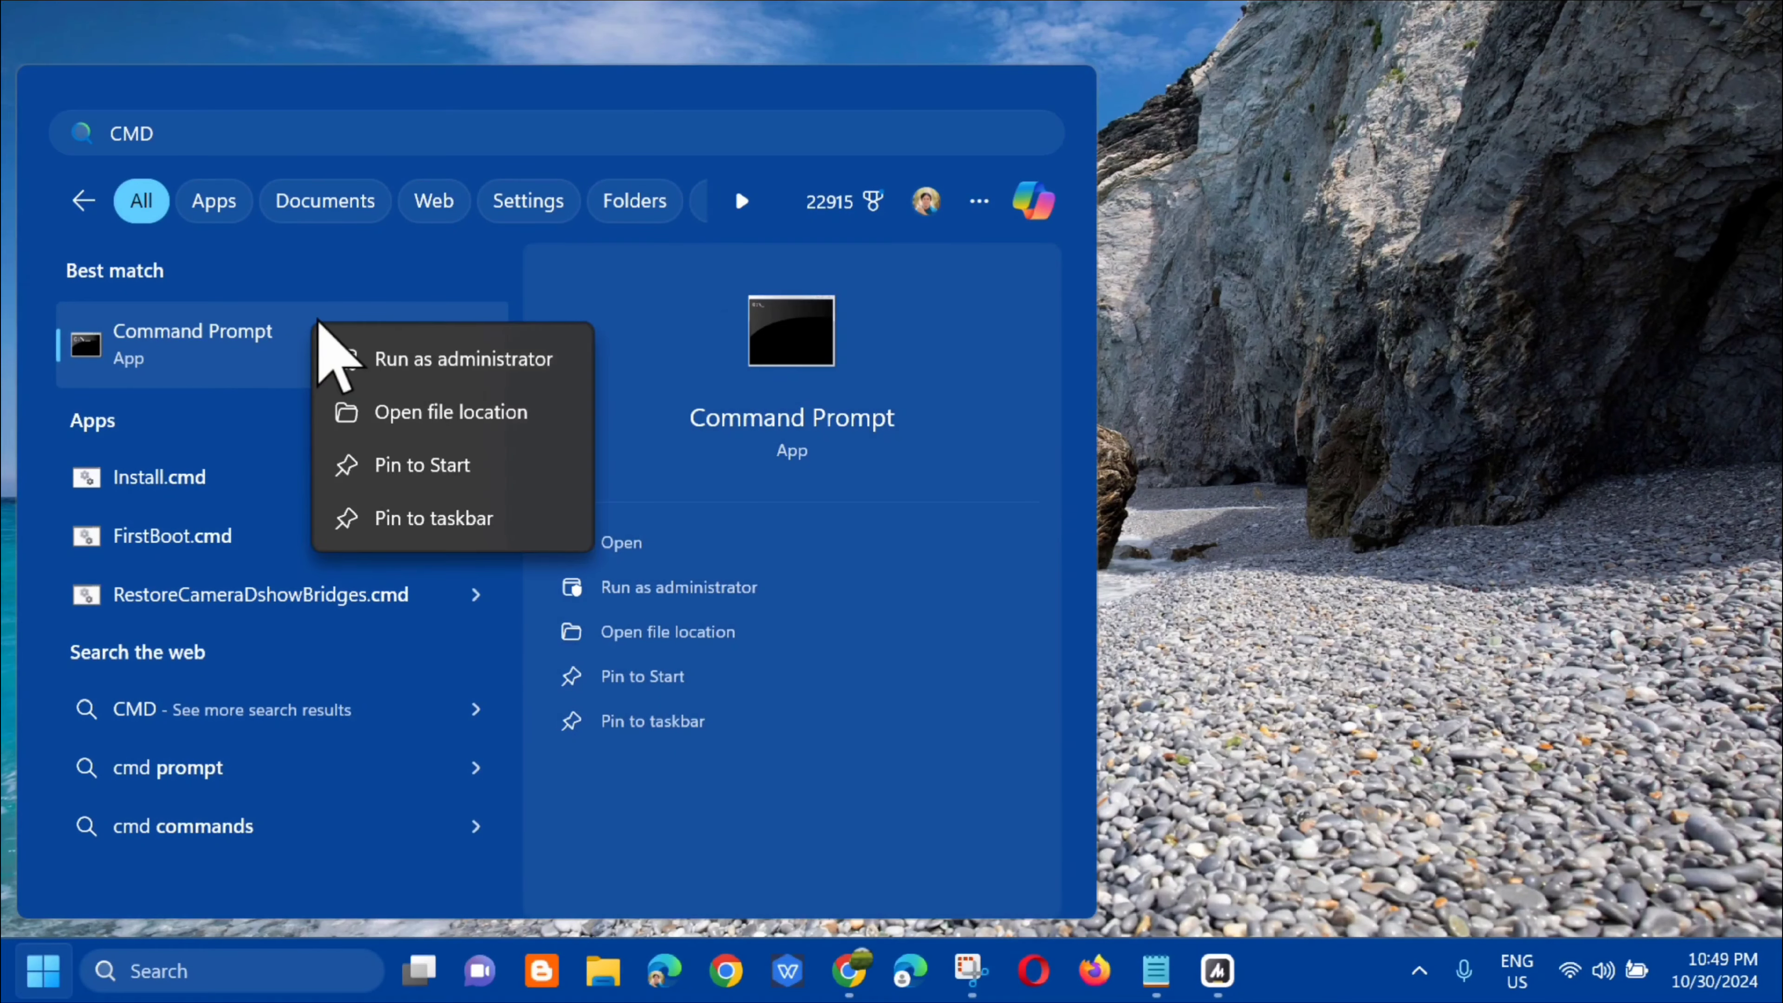
pyautogui.click(440, 359)
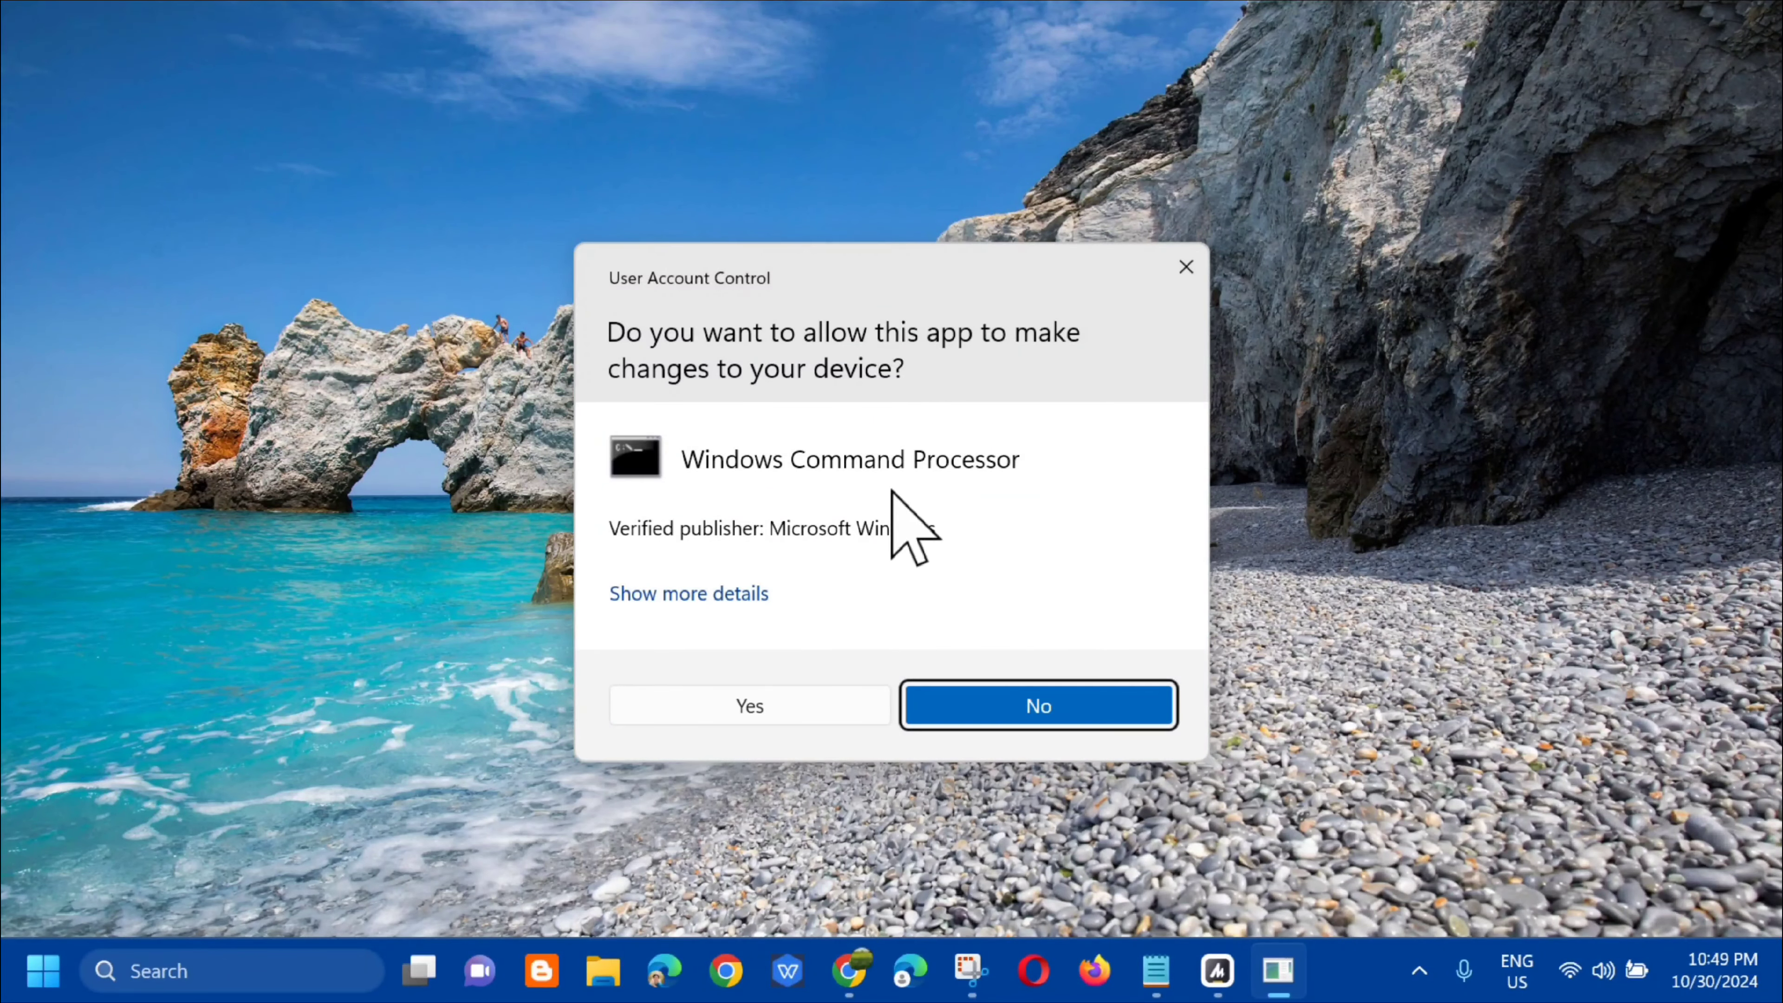
pyautogui.click(753, 706)
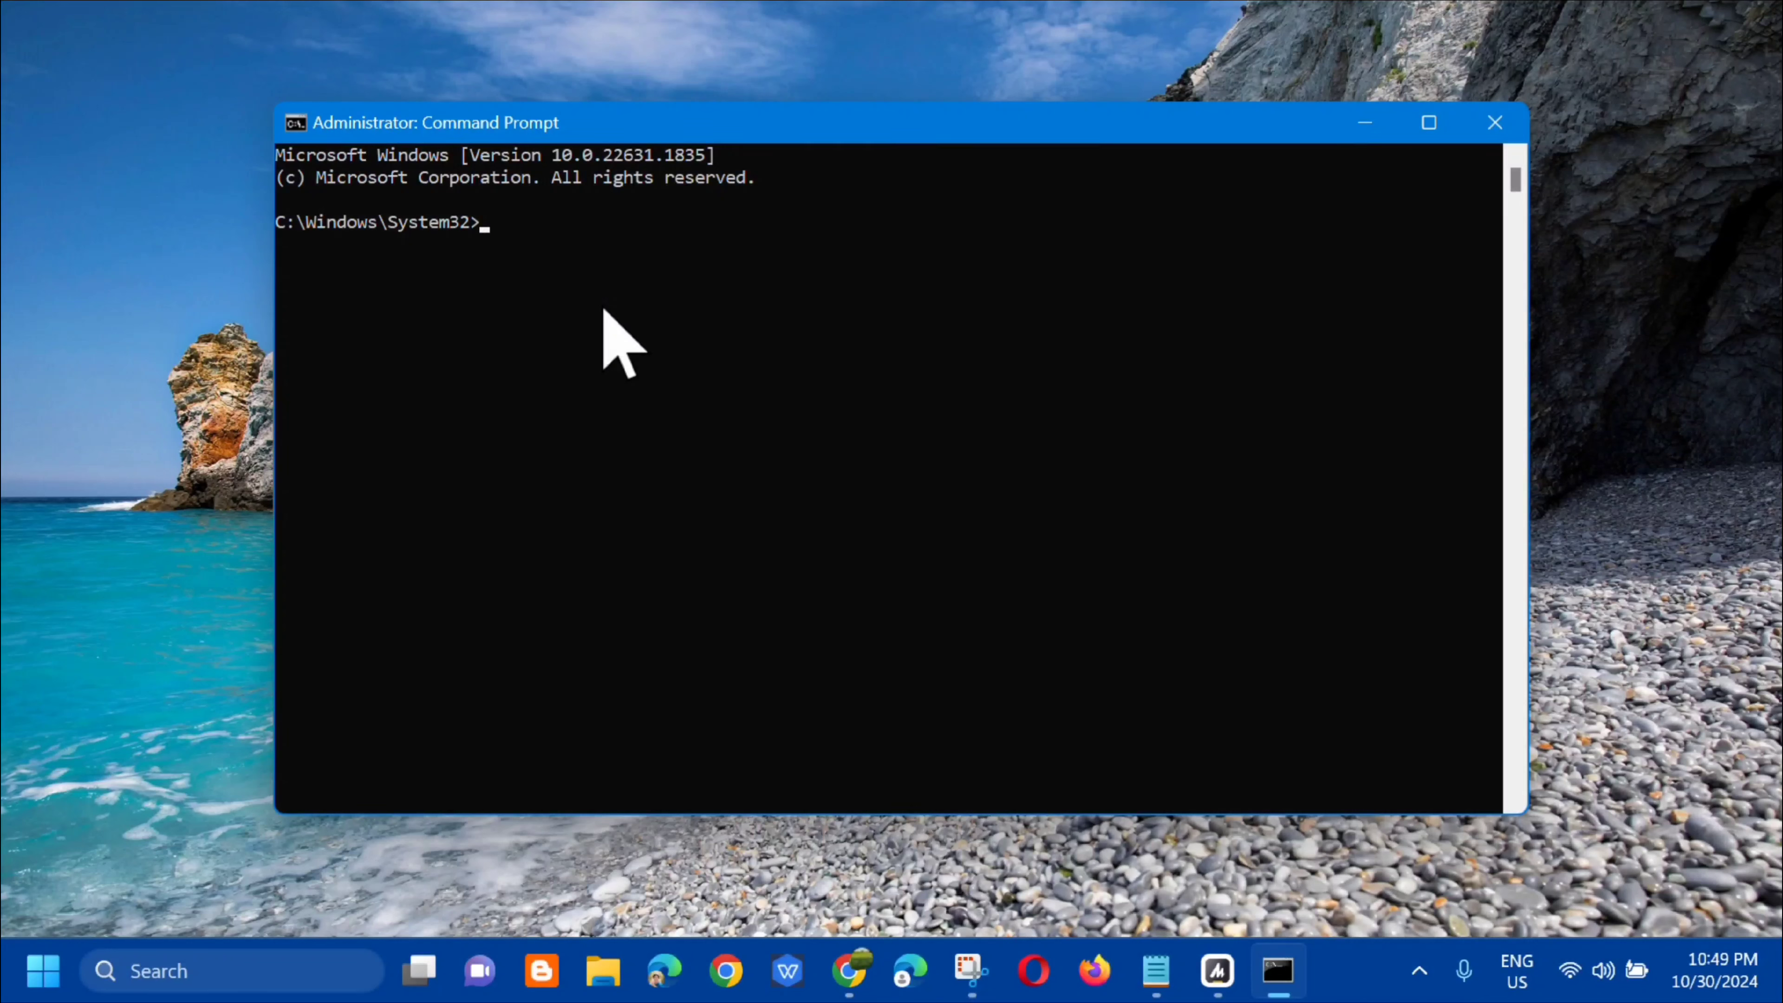
pyautogui.press('capslock')
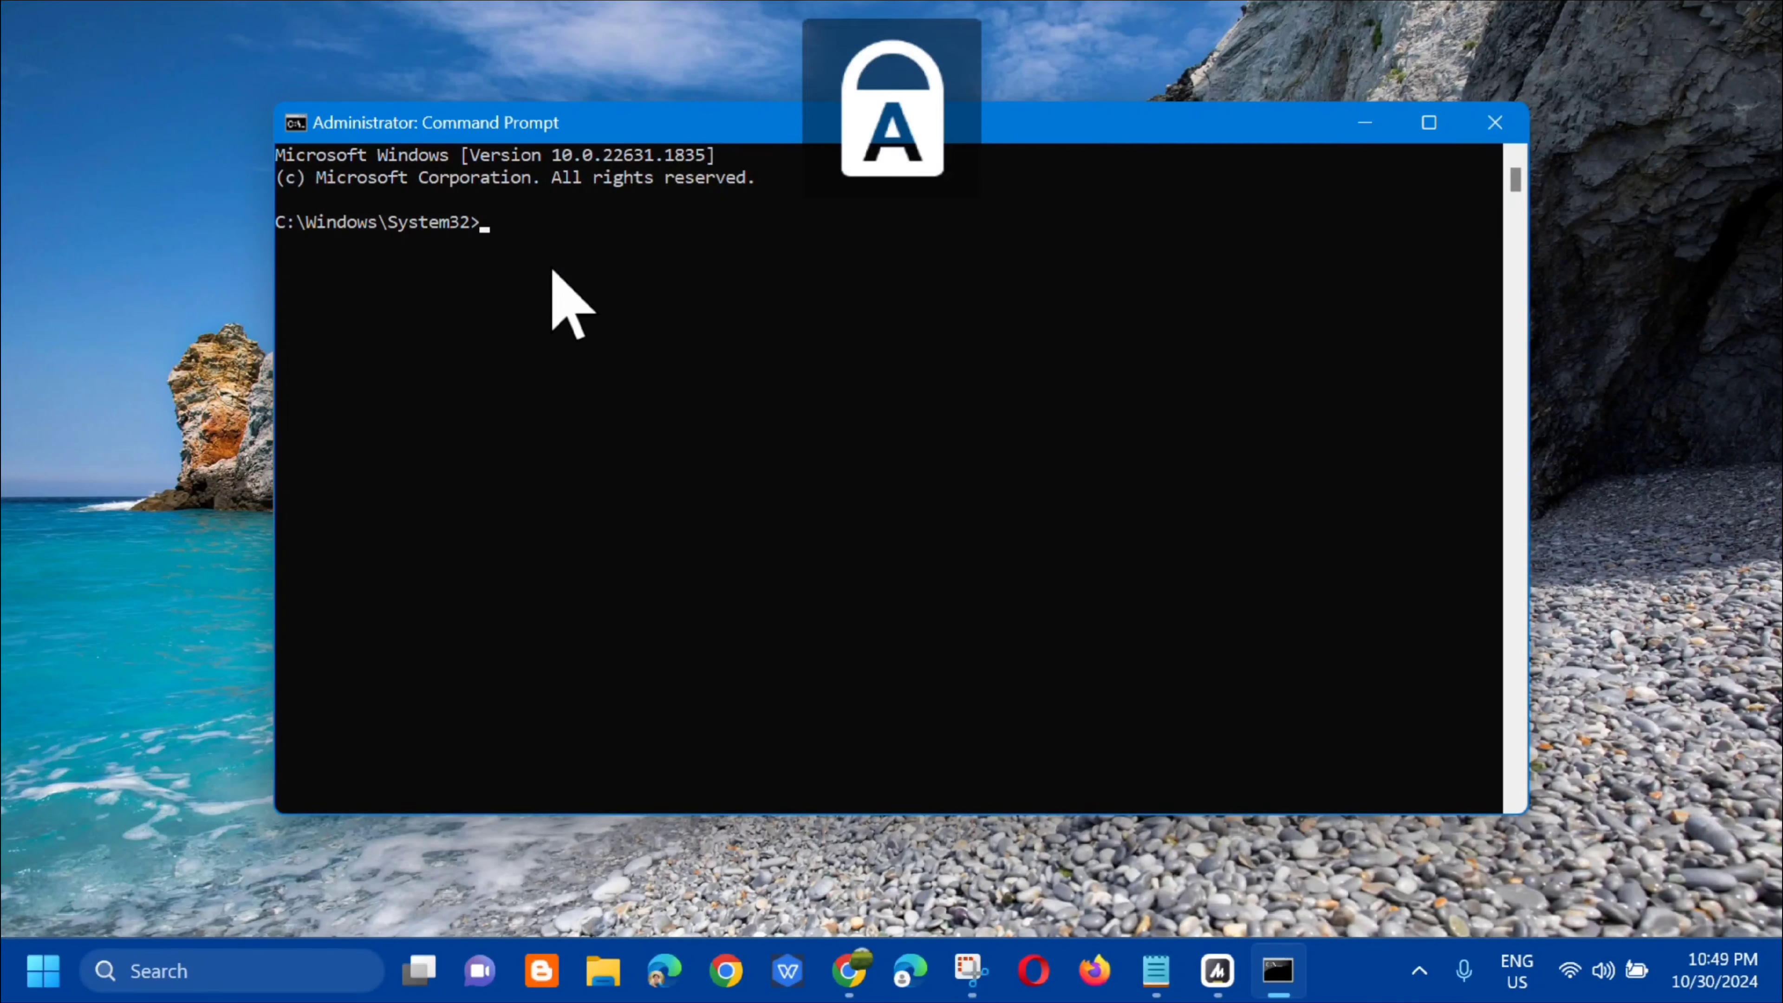
pyautogui.press('capslock')
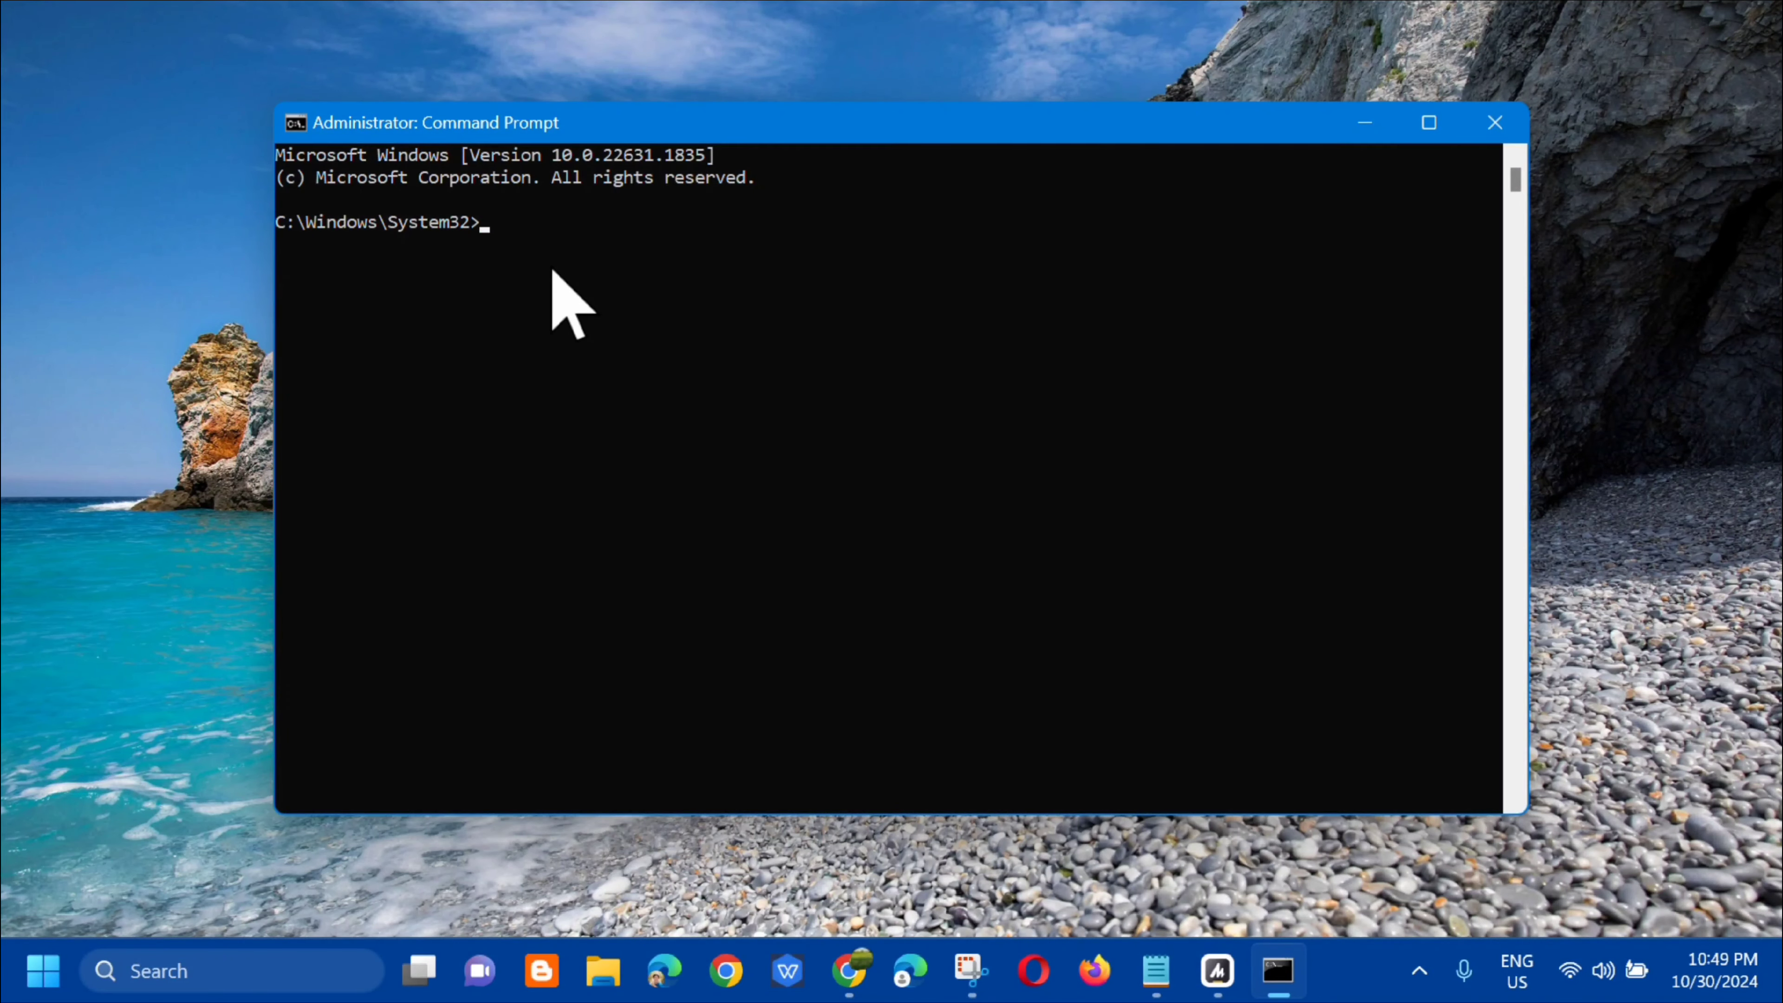
# Run the system file scan with sfc /scannow in the administrator Command Prompt and minimize the window once the scan finishes
pyautogui.write('sfc /scannow')
pyautogui.press('Return')
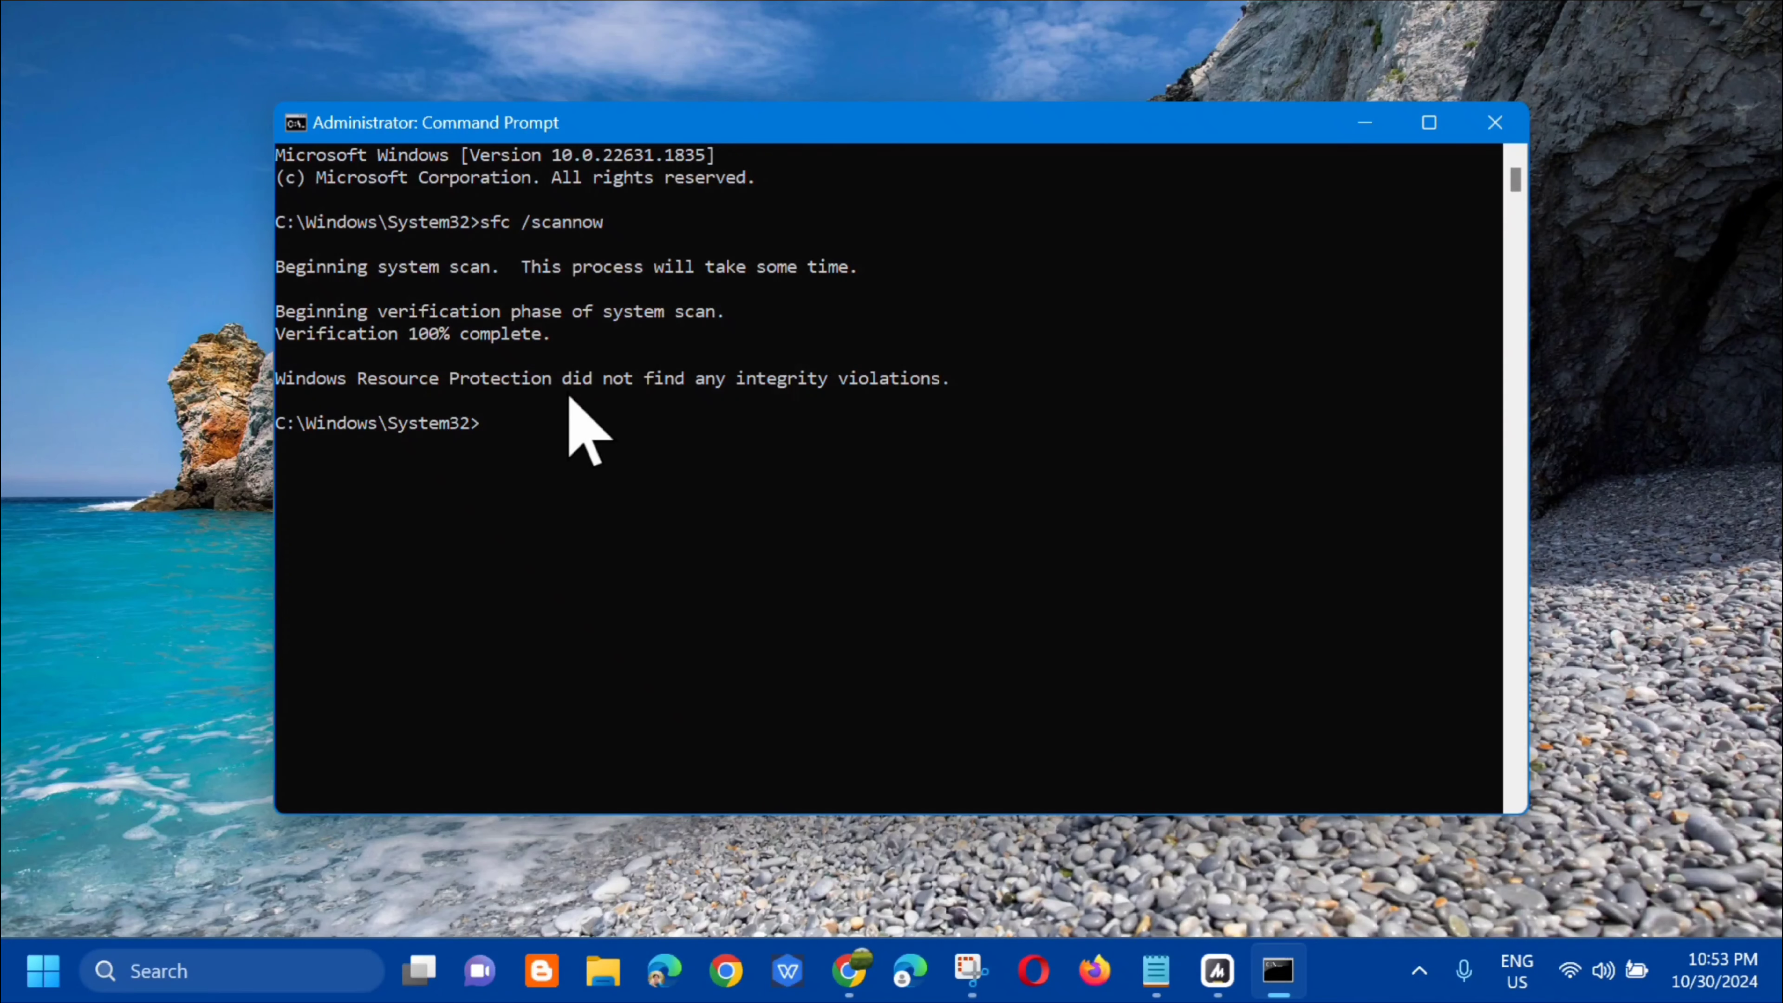
pyautogui.click(1366, 125)
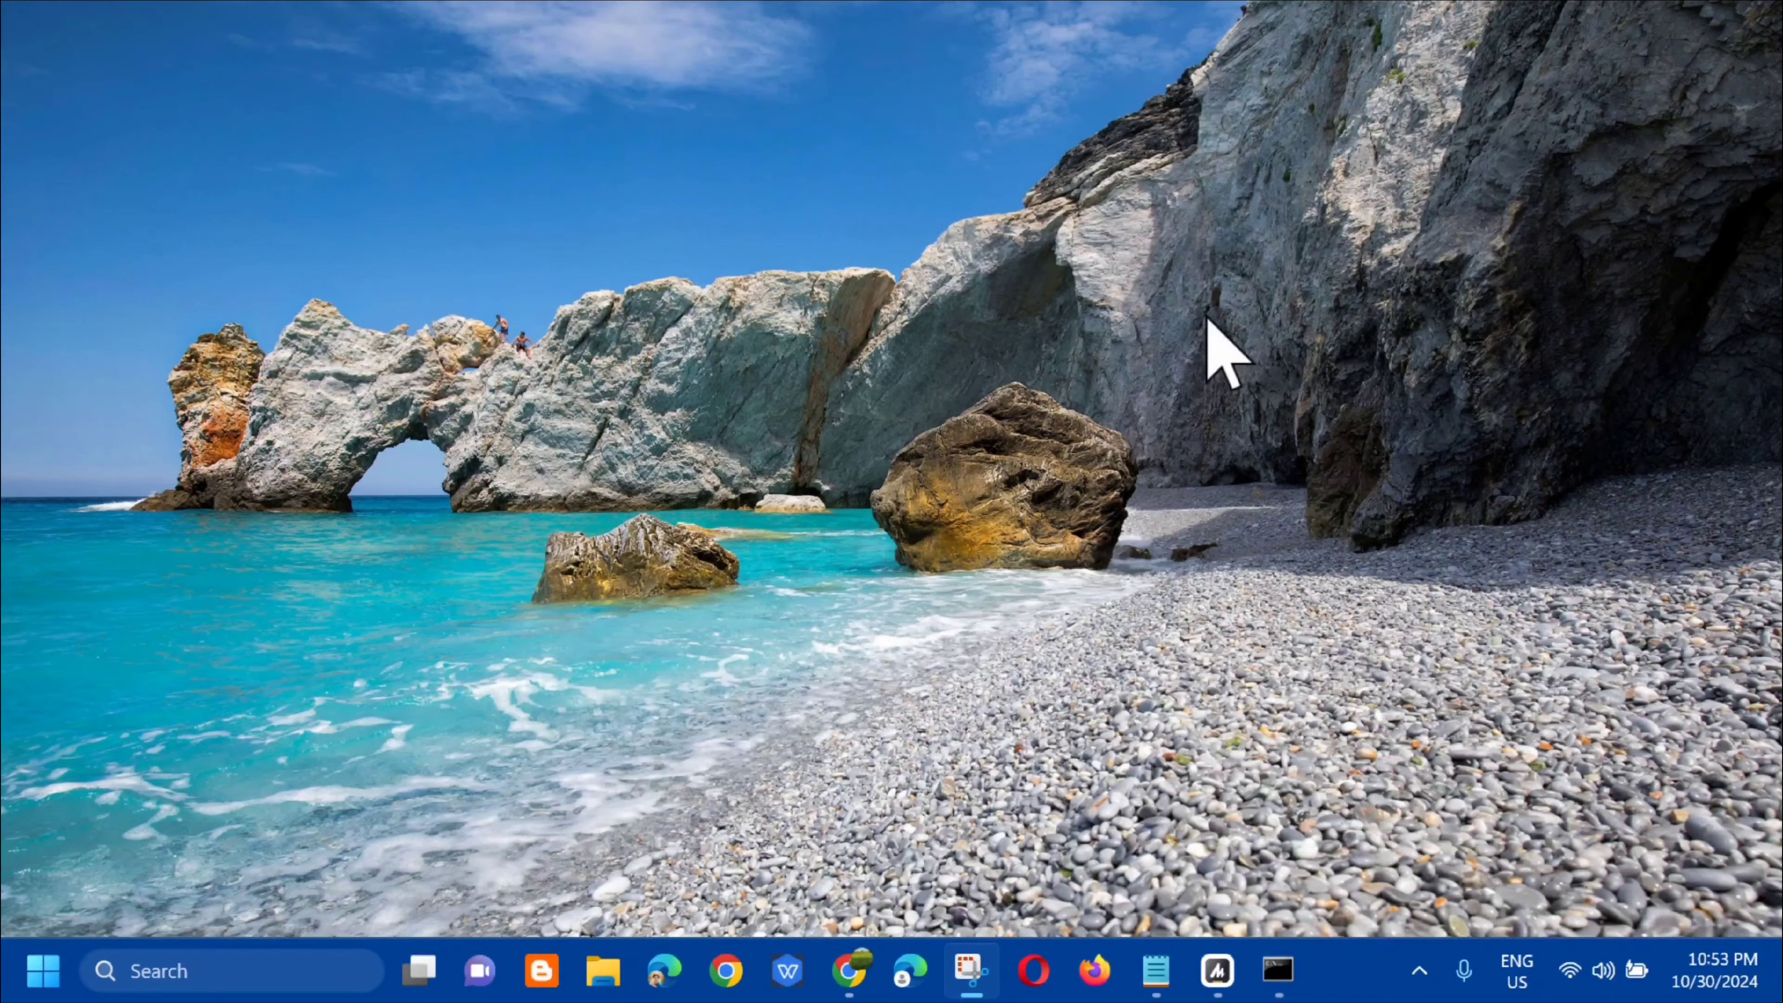
# View the computer's power options, including Restart, and dismiss them without restarting
pyautogui.click(41, 971)
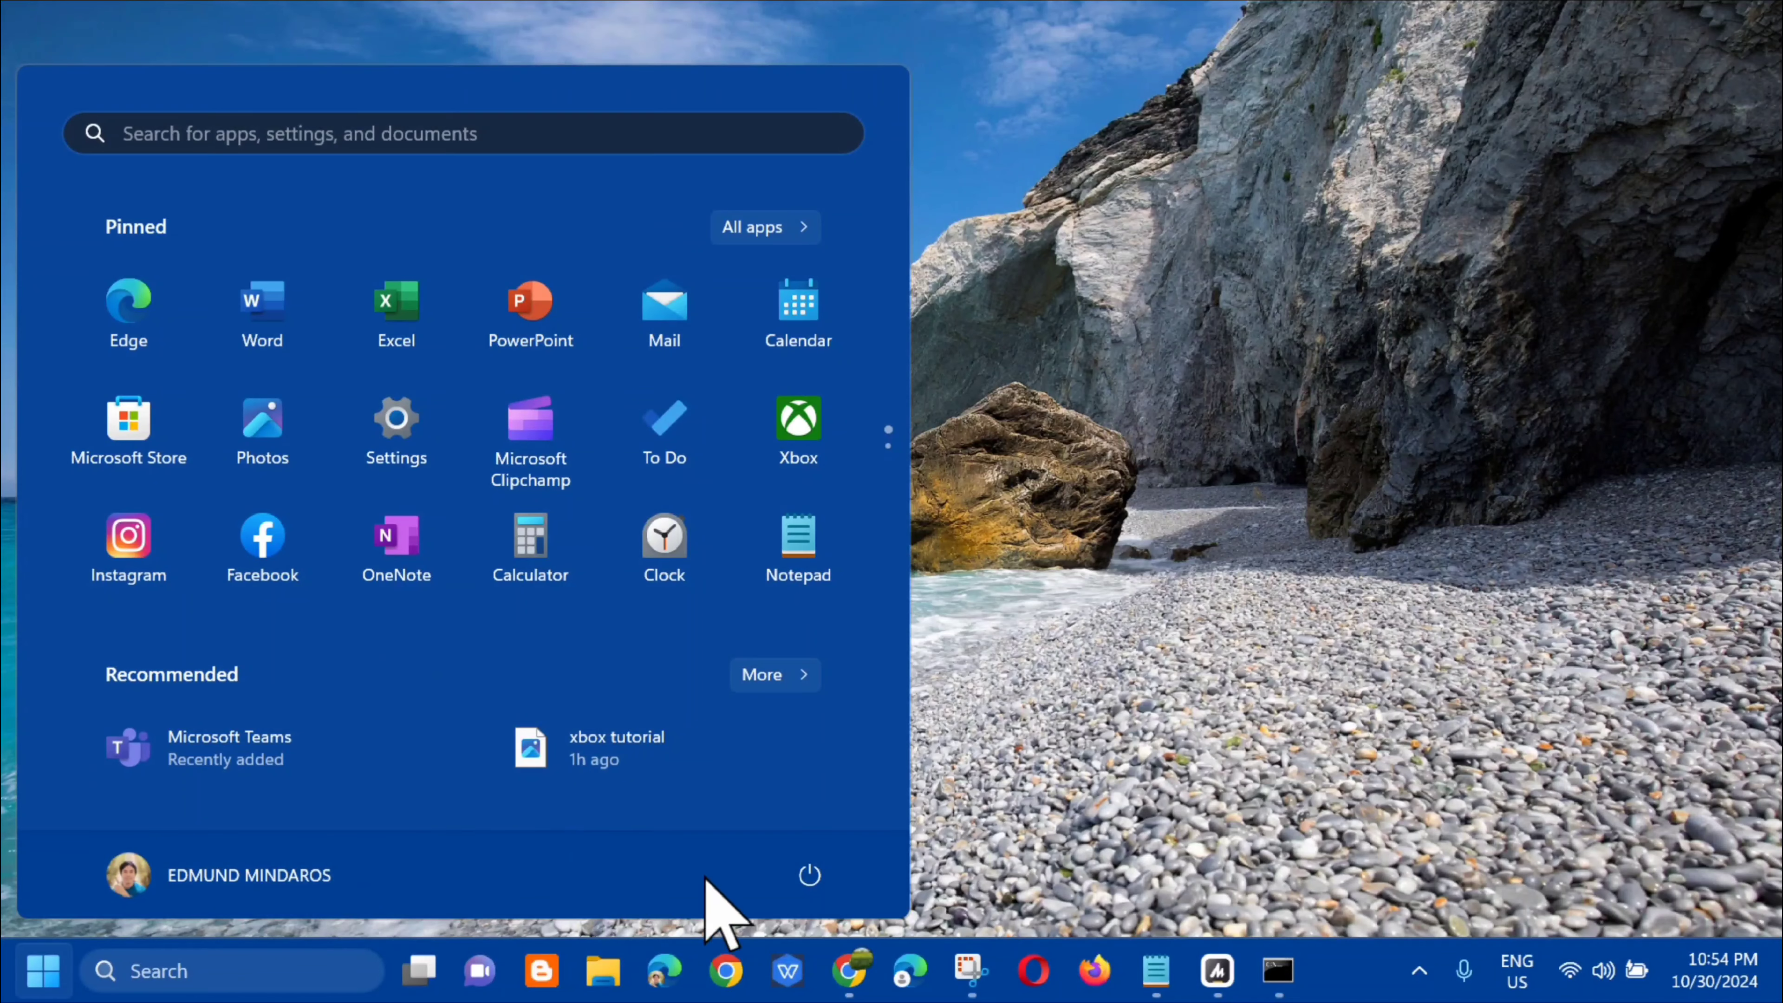
pyautogui.click(810, 876)
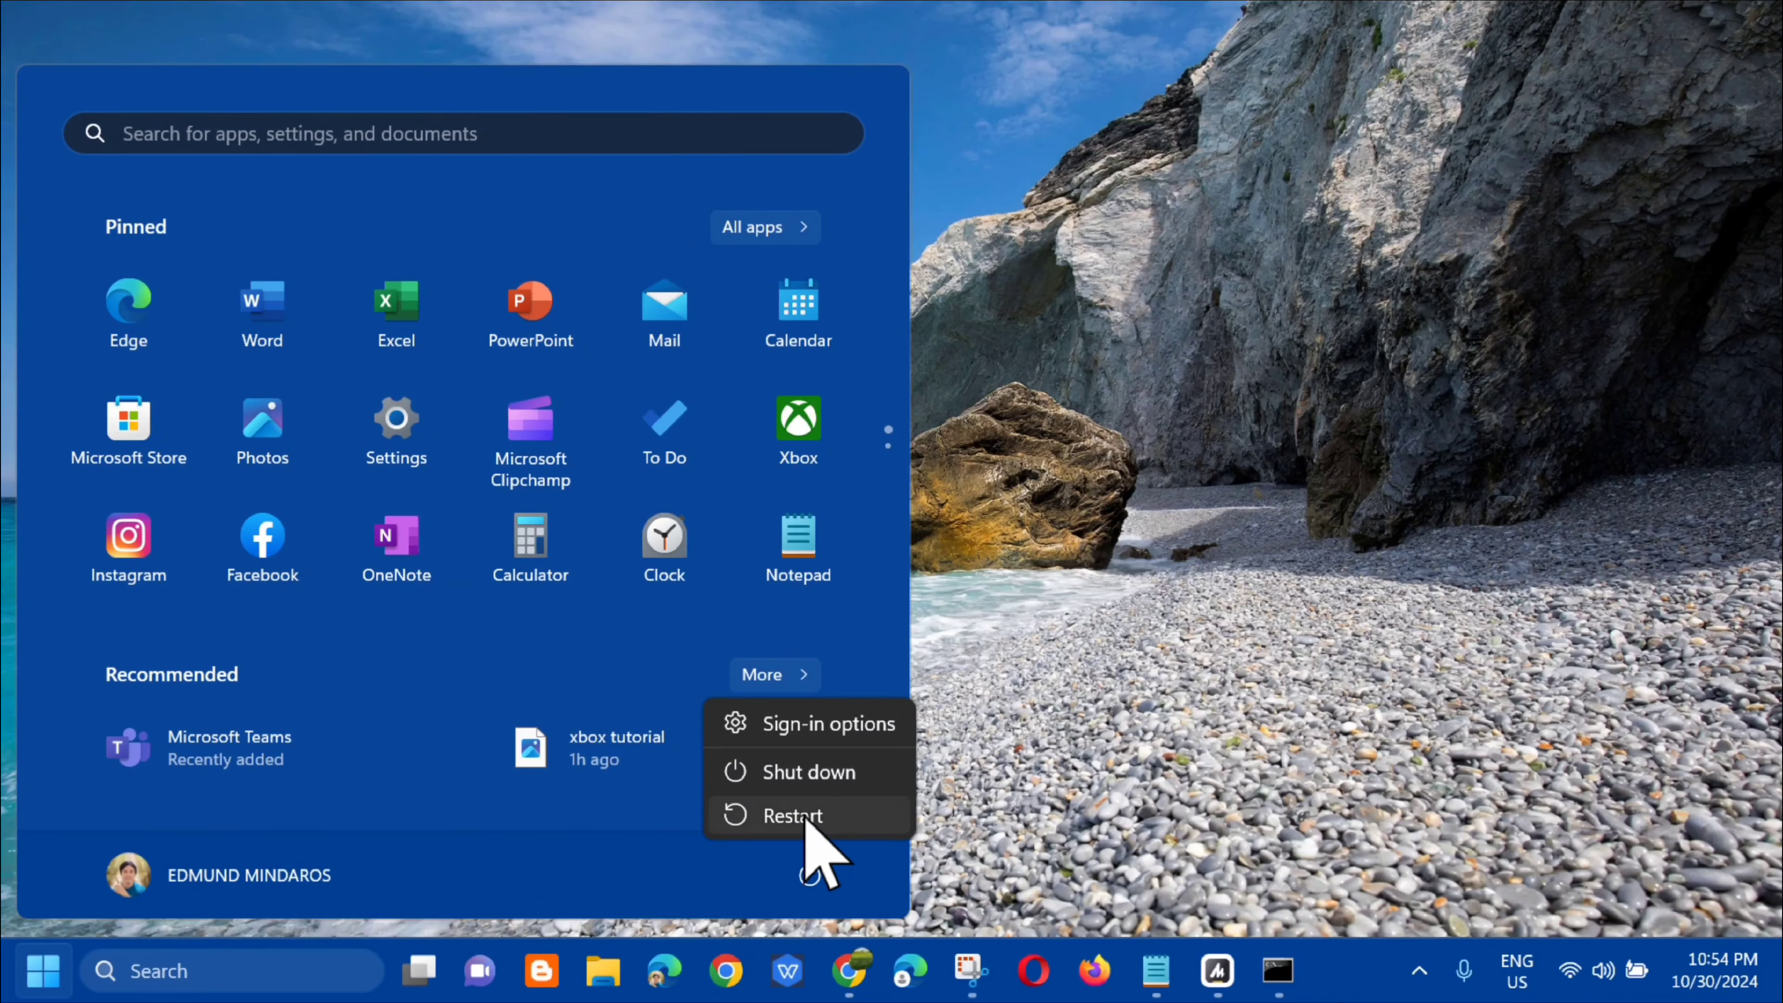
pyautogui.press('Escape')
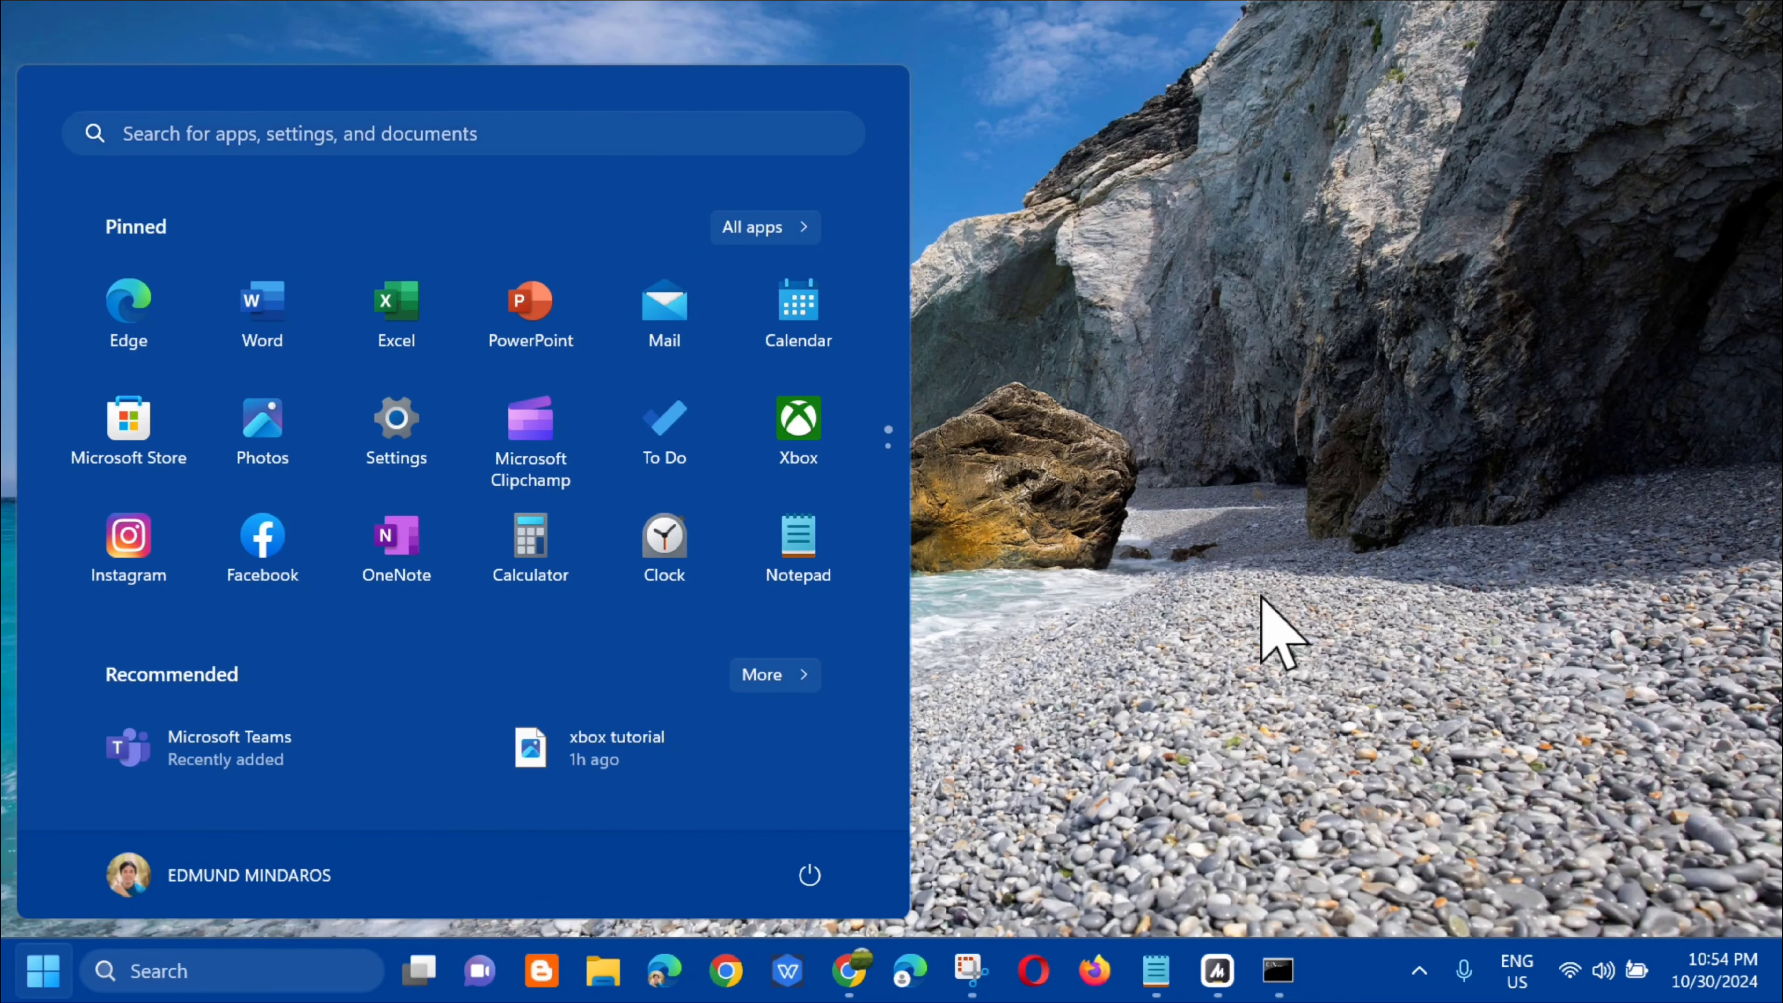
pyautogui.click(1263, 632)
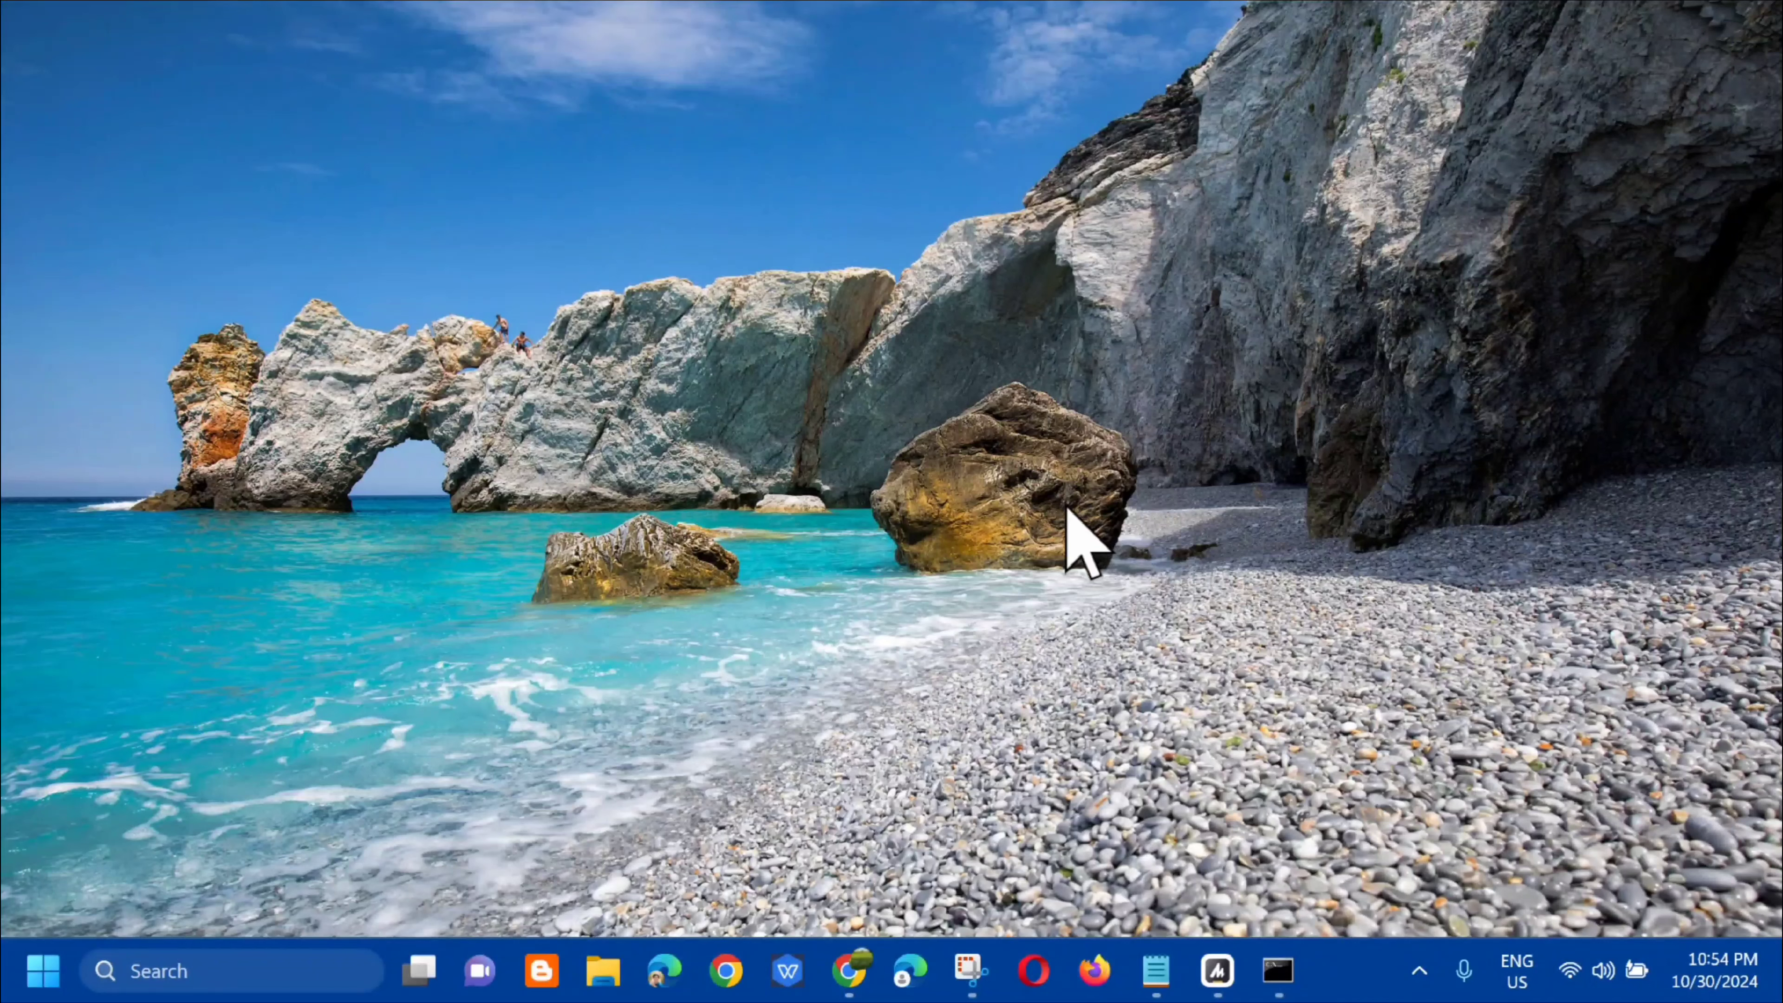